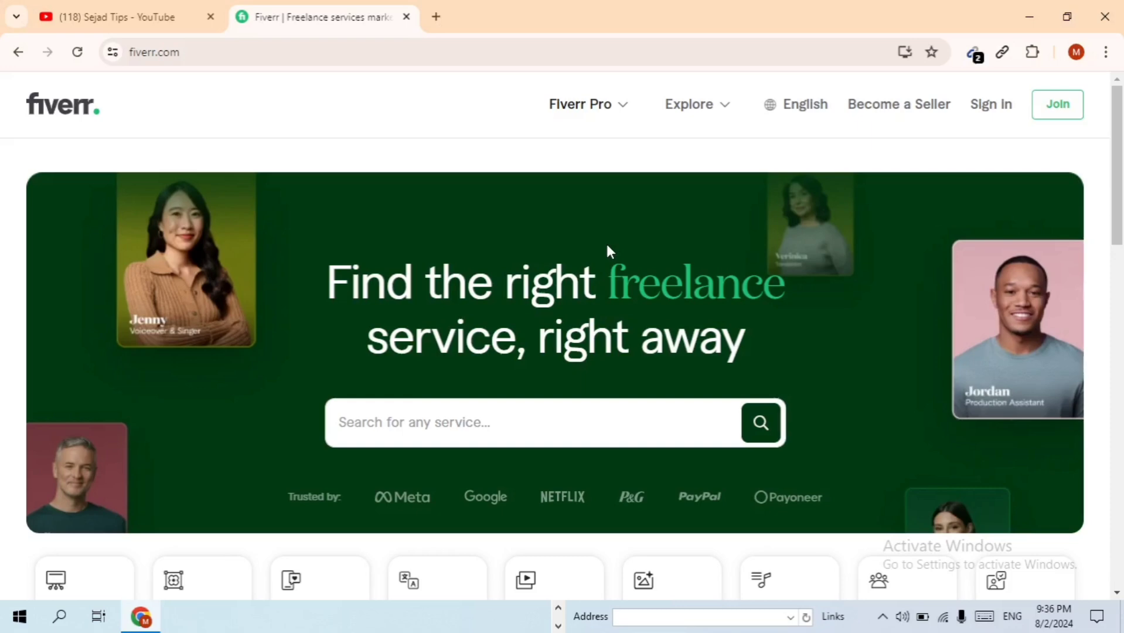
# Scroll to Popular services and page the carousel on to Voice Over, Product Photography and Video Editing
pyautogui.scroll(-1, 605, 273)
pyautogui.scroll(-1, 606, 273)
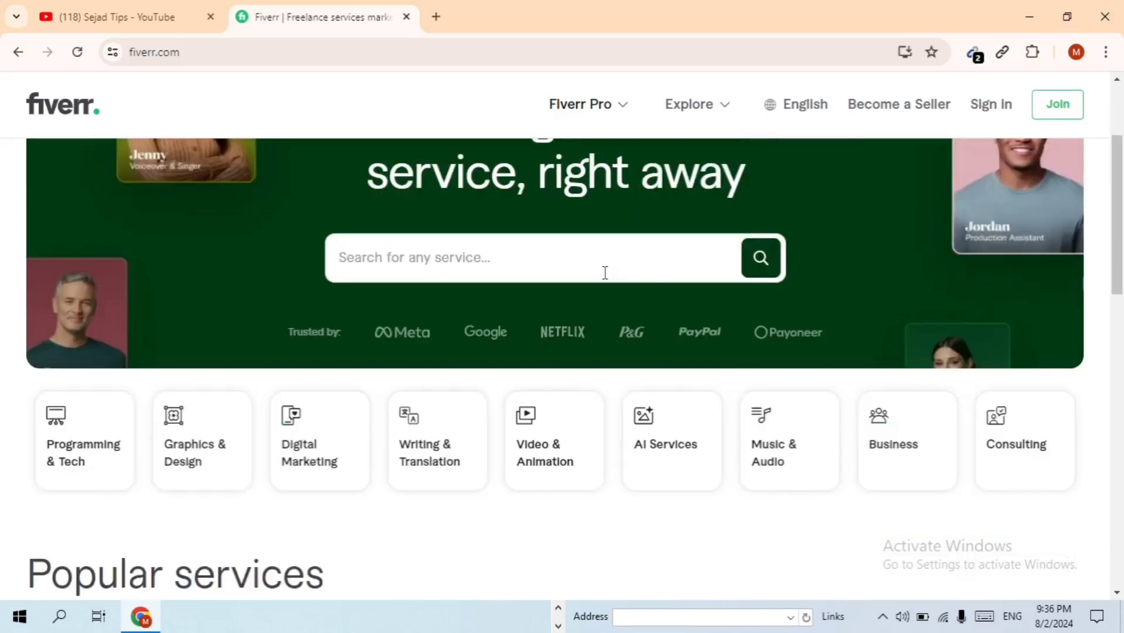
pyautogui.scroll(-3, 605, 273)
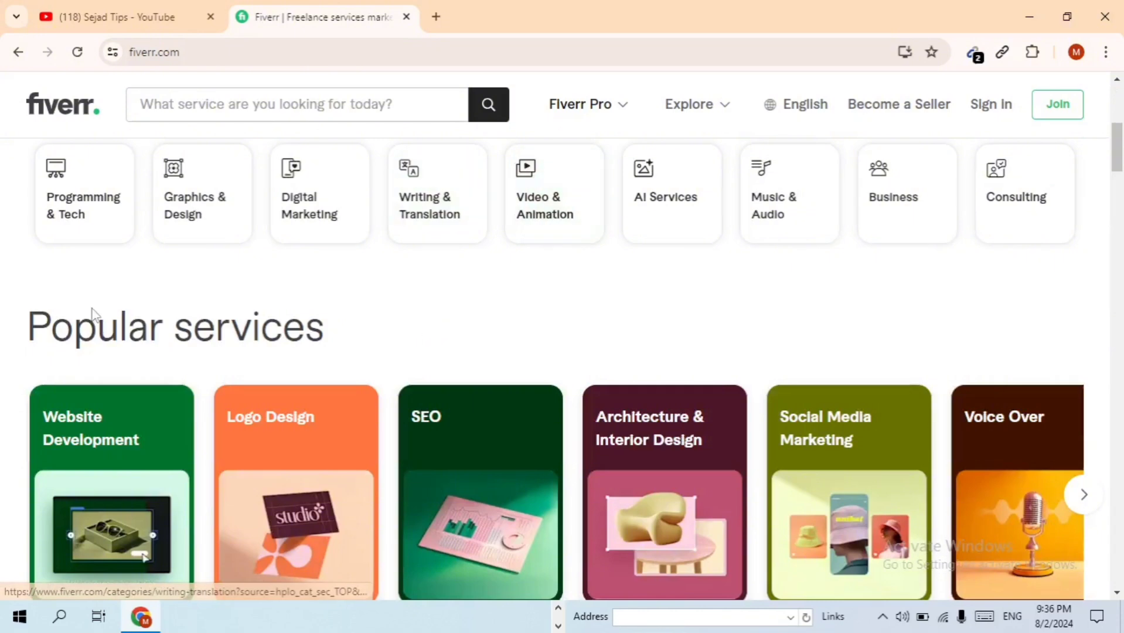
pyautogui.scroll(-2, 439, 339)
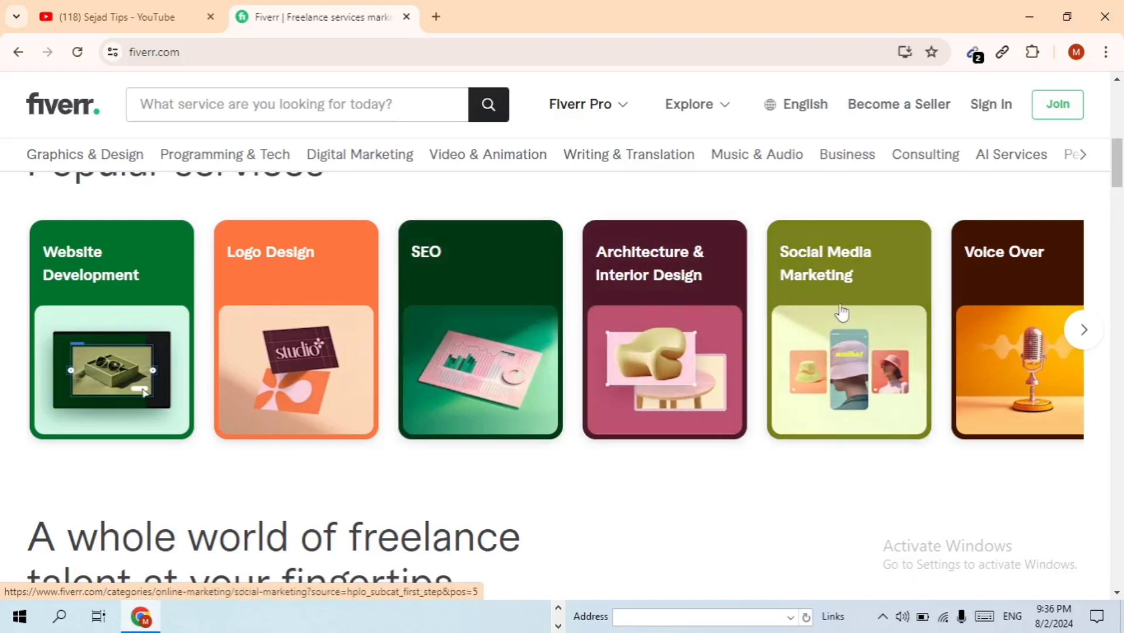
pyautogui.click(1085, 342)
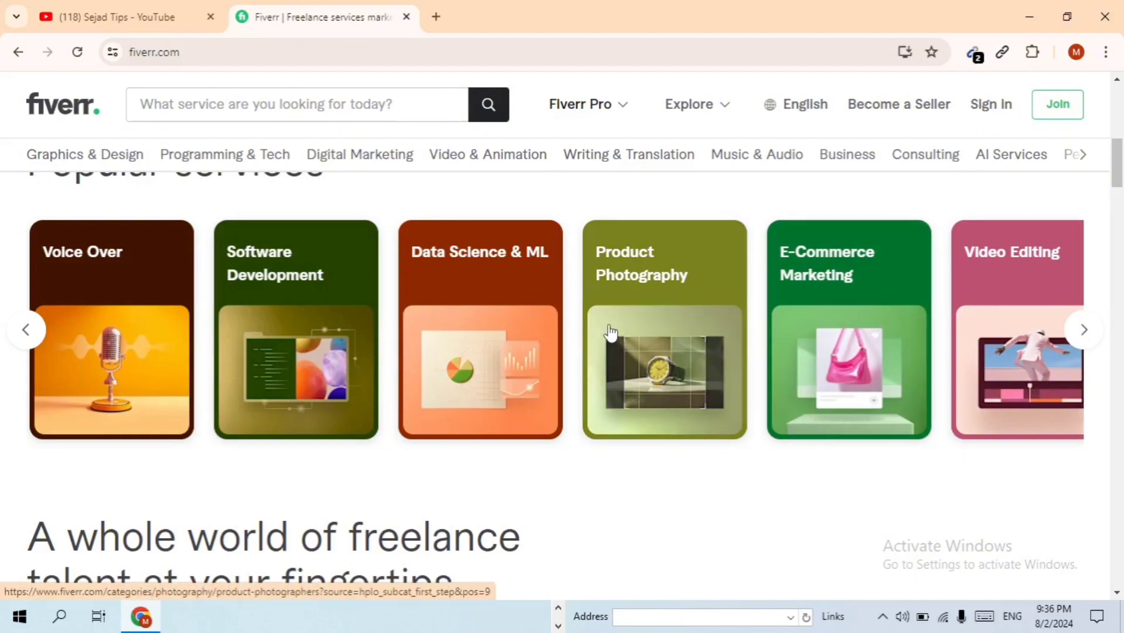
pyautogui.moveTo(91, 157)
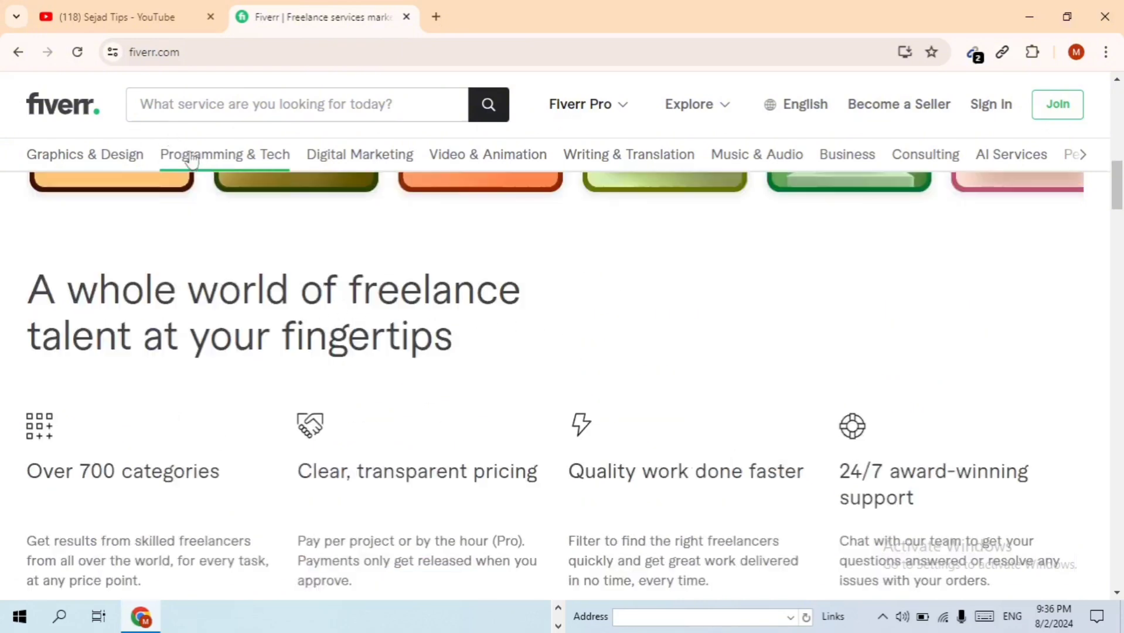
# Preview the subcategory mega-menus of the first four category tabs
pyautogui.moveTo(356, 169)
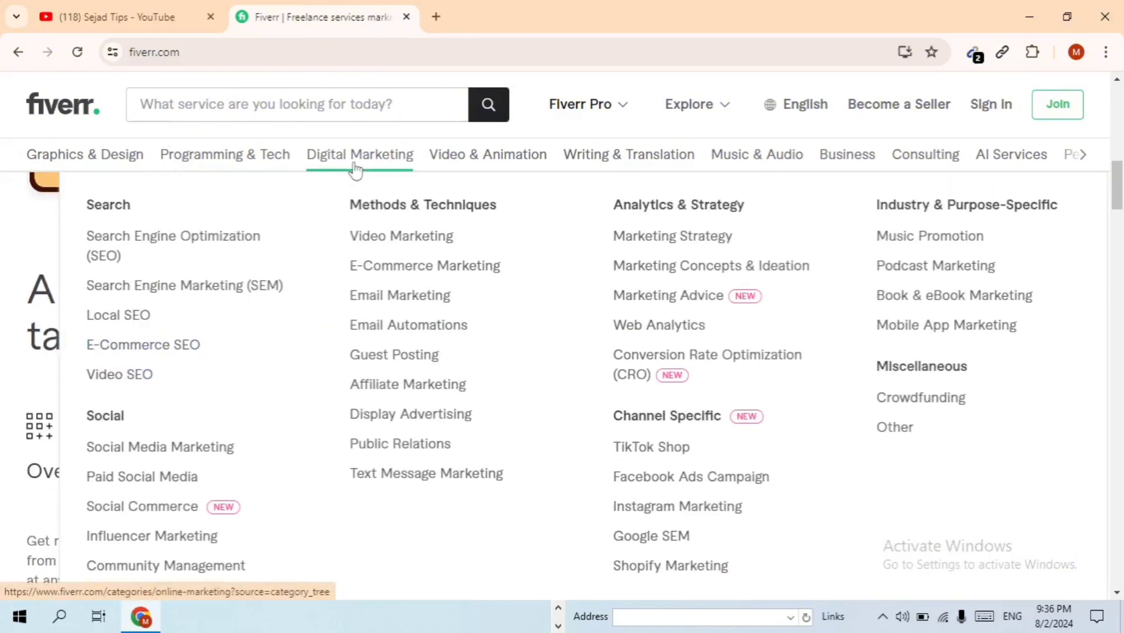
pyautogui.moveTo(493, 167)
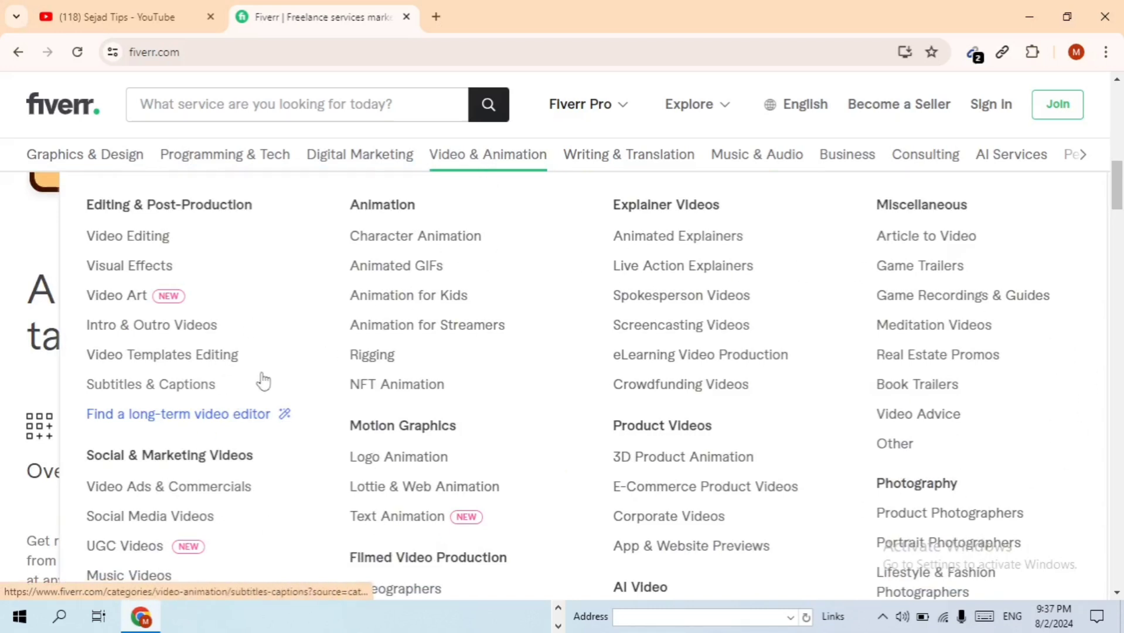
pyautogui.moveTo(613, 171)
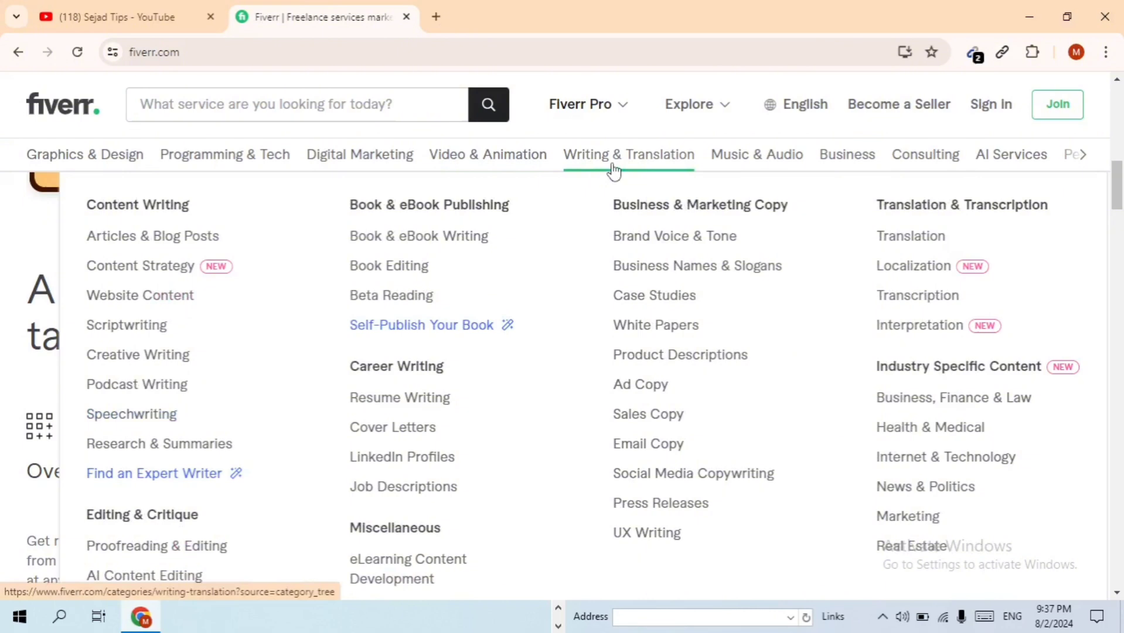
pyautogui.moveTo(739, 167)
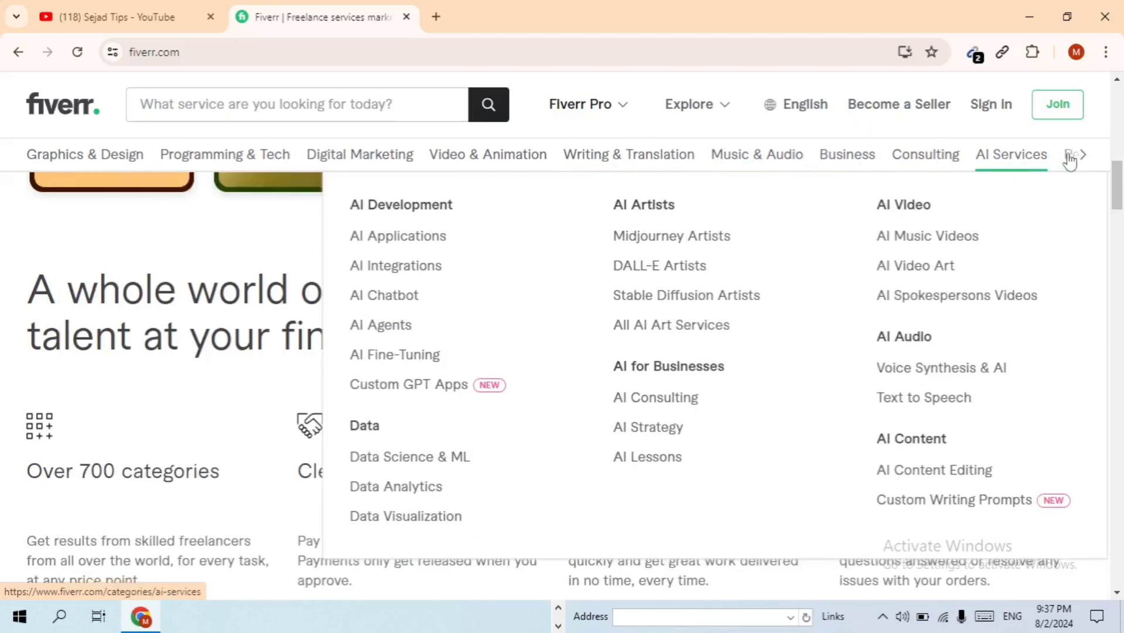
# Shift the category bar right to reveal Personal Growth, then continue down the page
pyautogui.click(1078, 159)
pyautogui.moveTo(1082, 163)
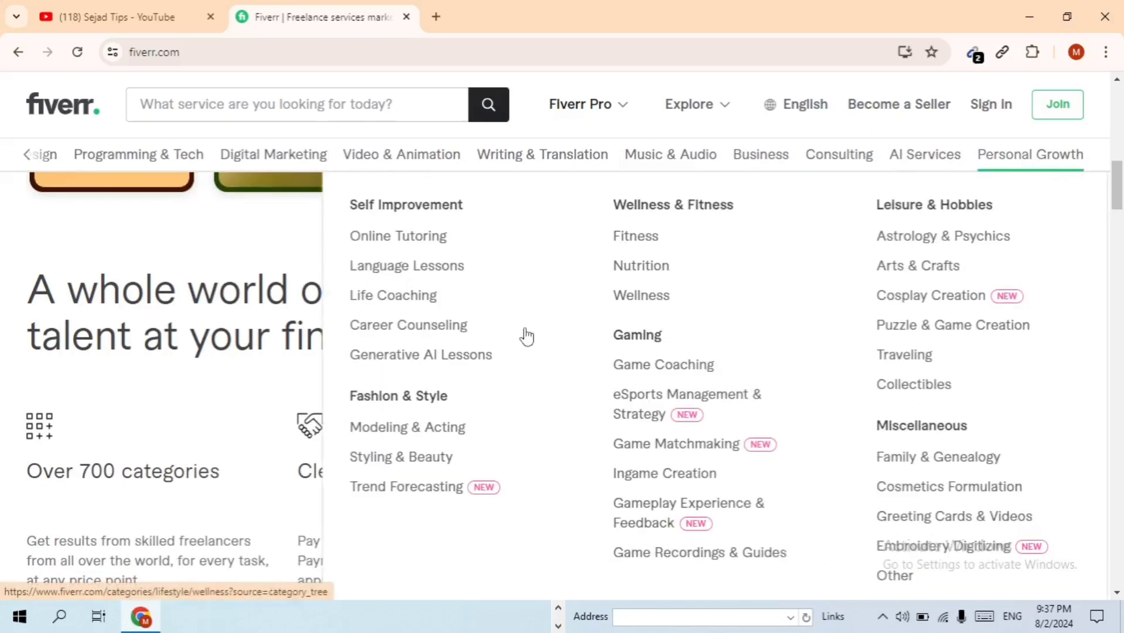
pyautogui.scroll(-3, 174, 419)
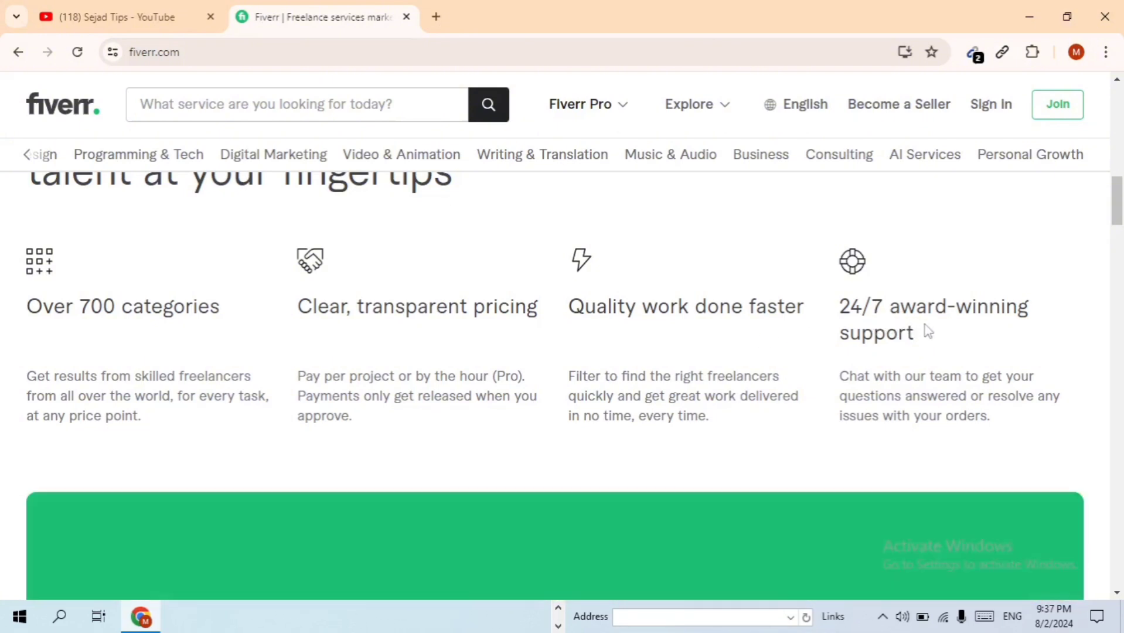
pyautogui.scroll(-12, 820, 328)
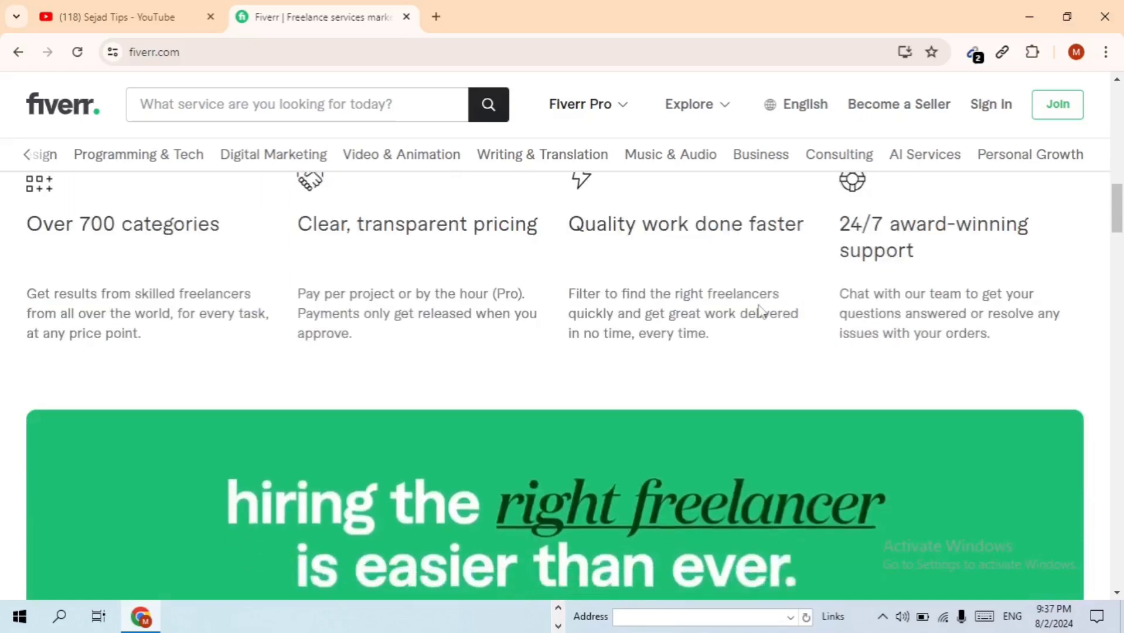
pyautogui.scroll(-15, 510, 340)
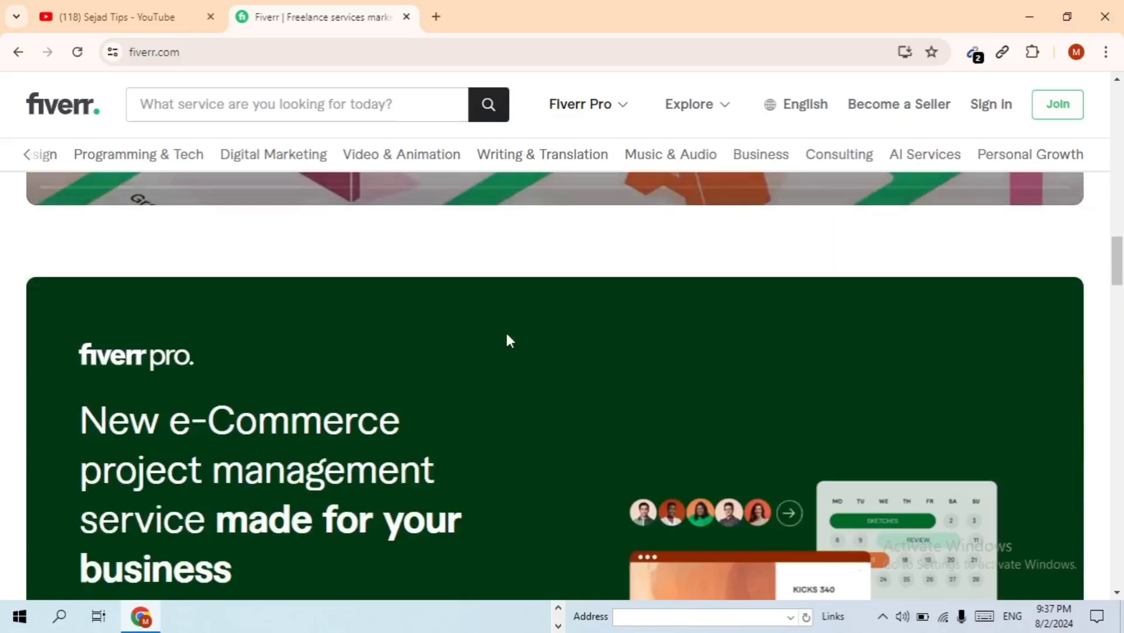
pyautogui.scroll(-15, 506, 334)
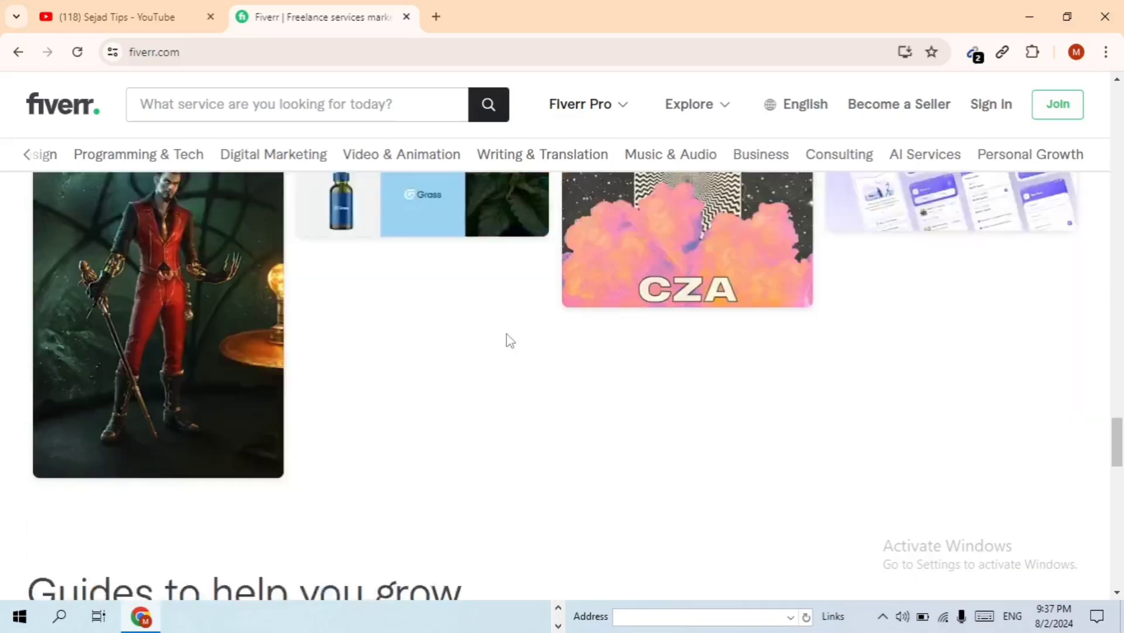
pyautogui.scroll(-4, 469, 328)
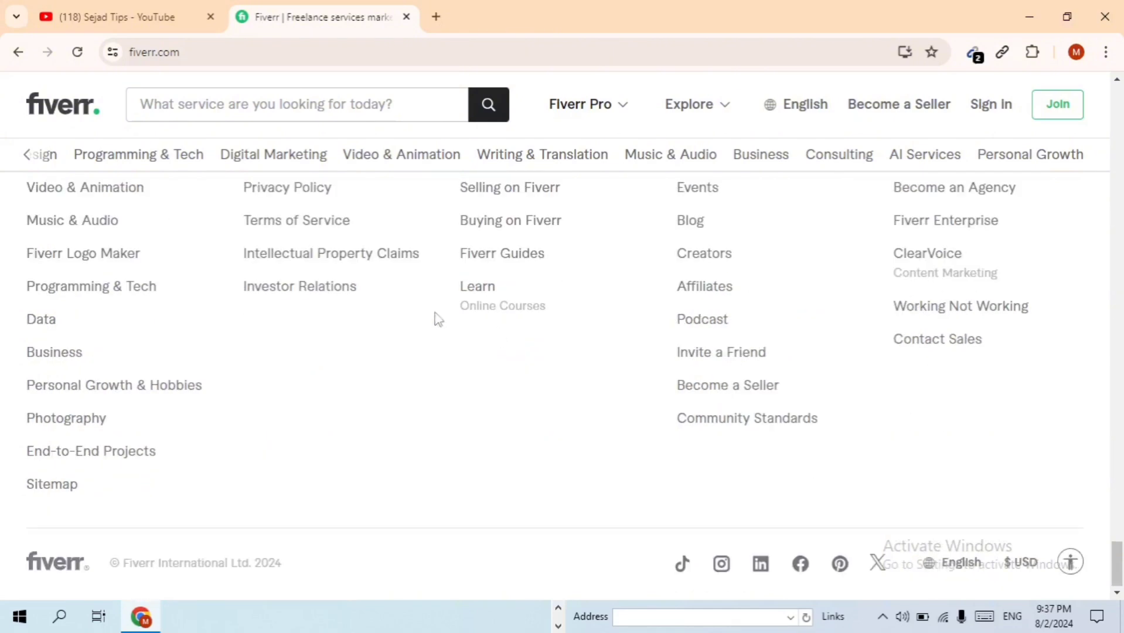
pyautogui.scroll(4, 410, 313)
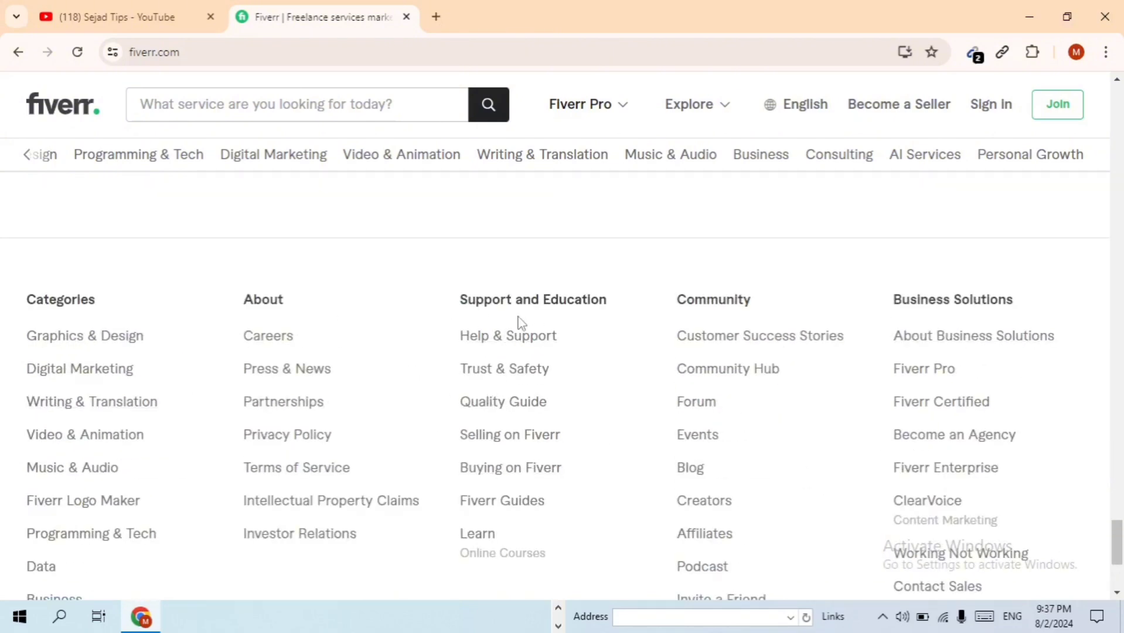
pyautogui.scroll(-4, 292, 334)
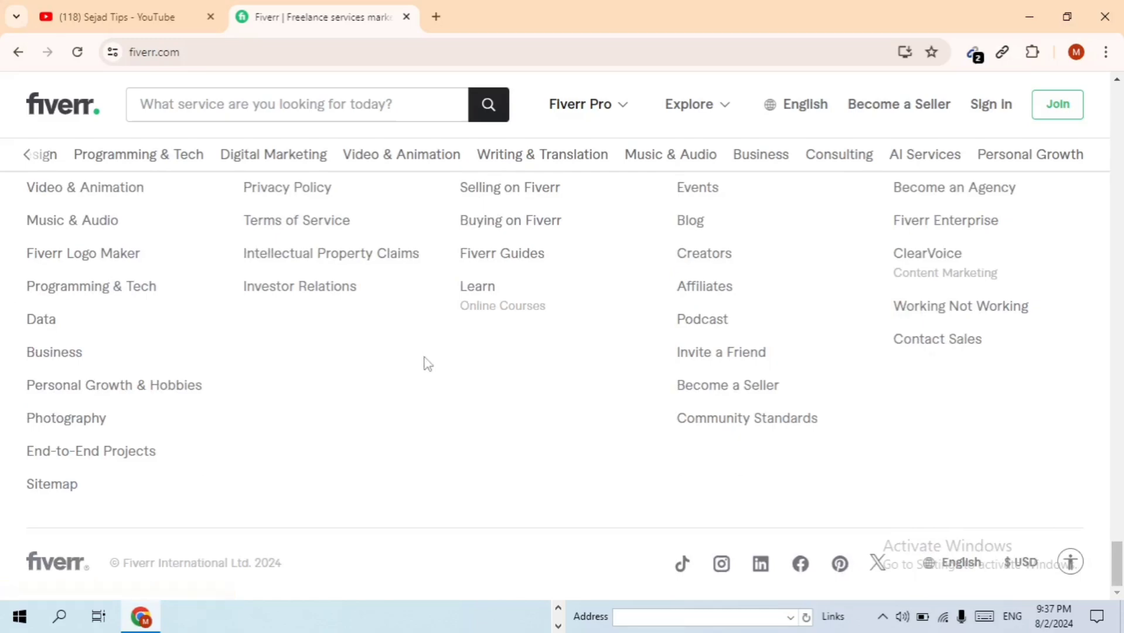
pyautogui.scroll(10, 424, 364)
pyautogui.scroll(15, 511, 362)
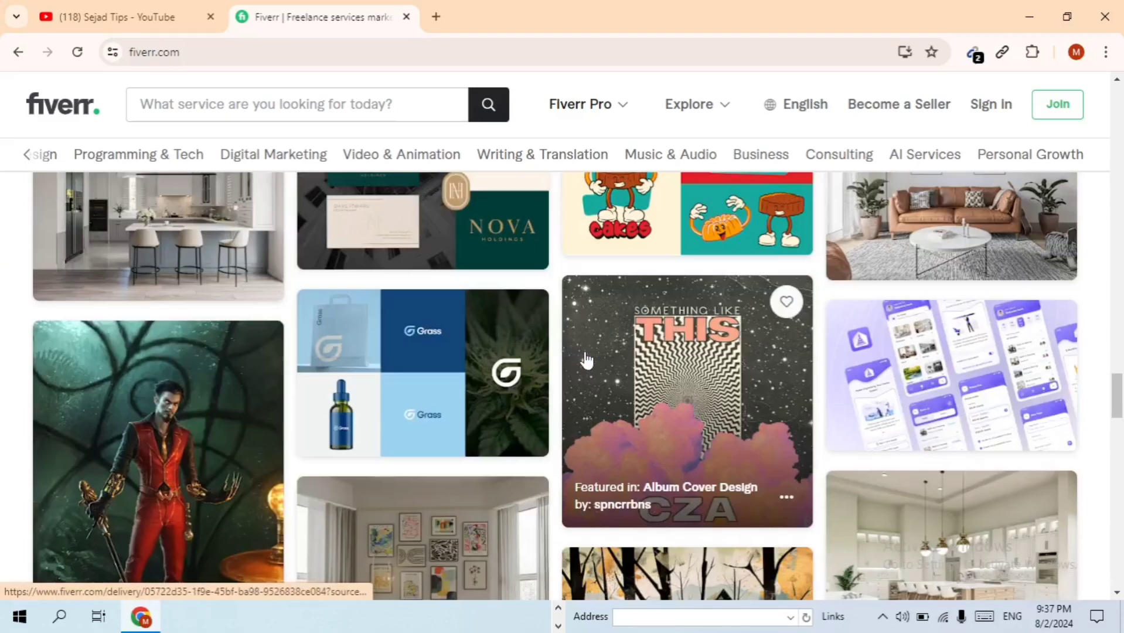
pyautogui.scroll(15, 609, 360)
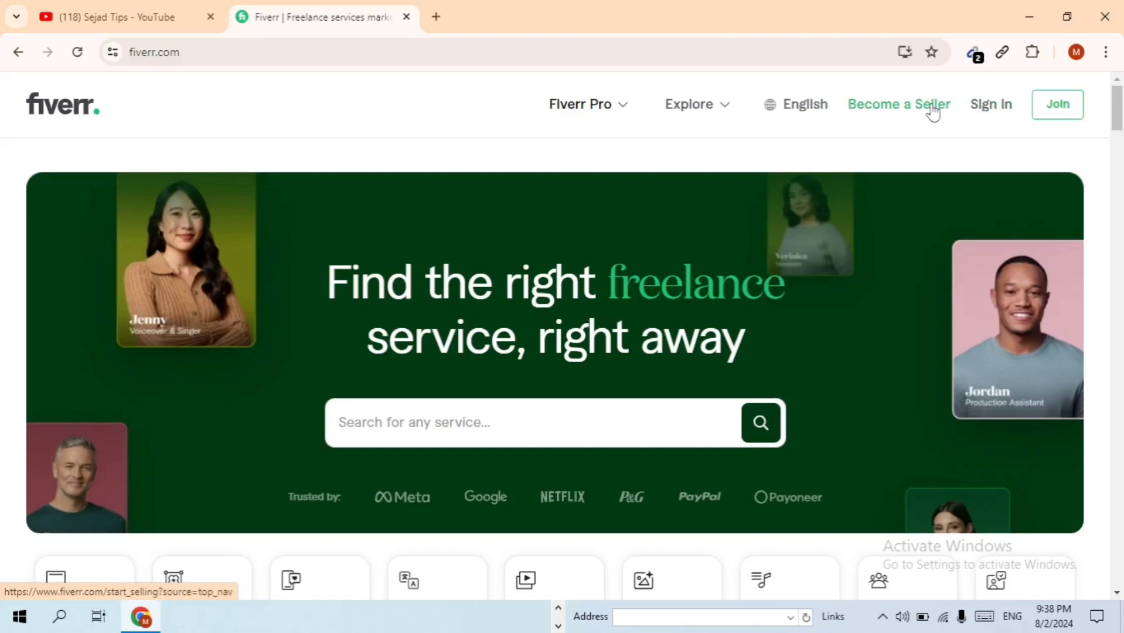
# Open Become a Seller and scroll down to its Q&A and Get Started section
pyautogui.click(930, 105)
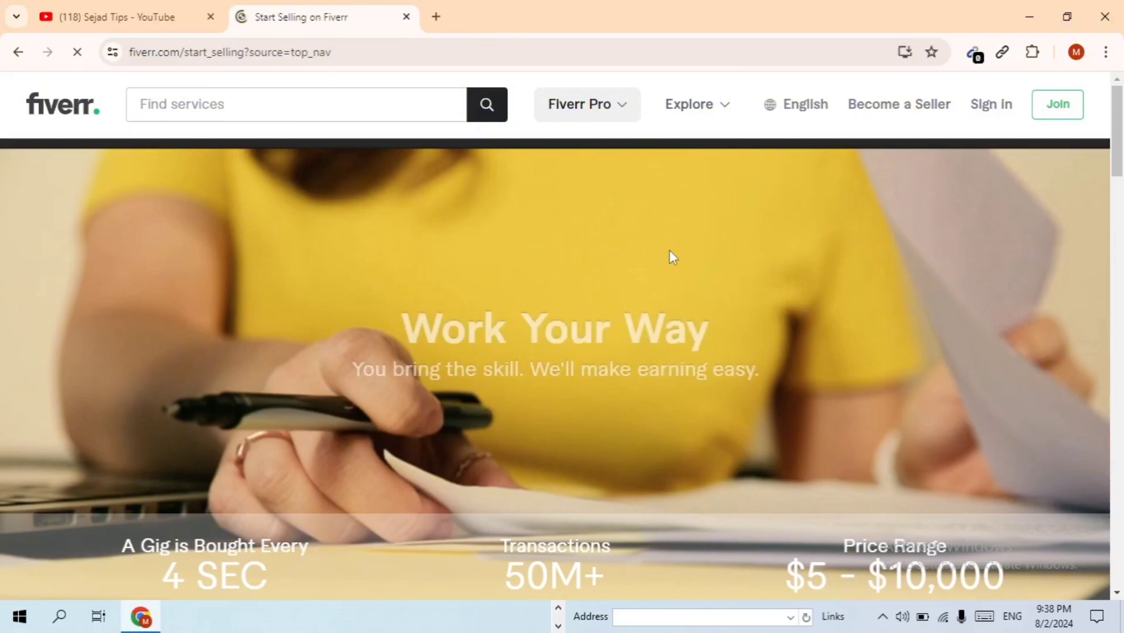
pyautogui.scroll(-6, 659, 261)
pyautogui.scroll(-15, 647, 269)
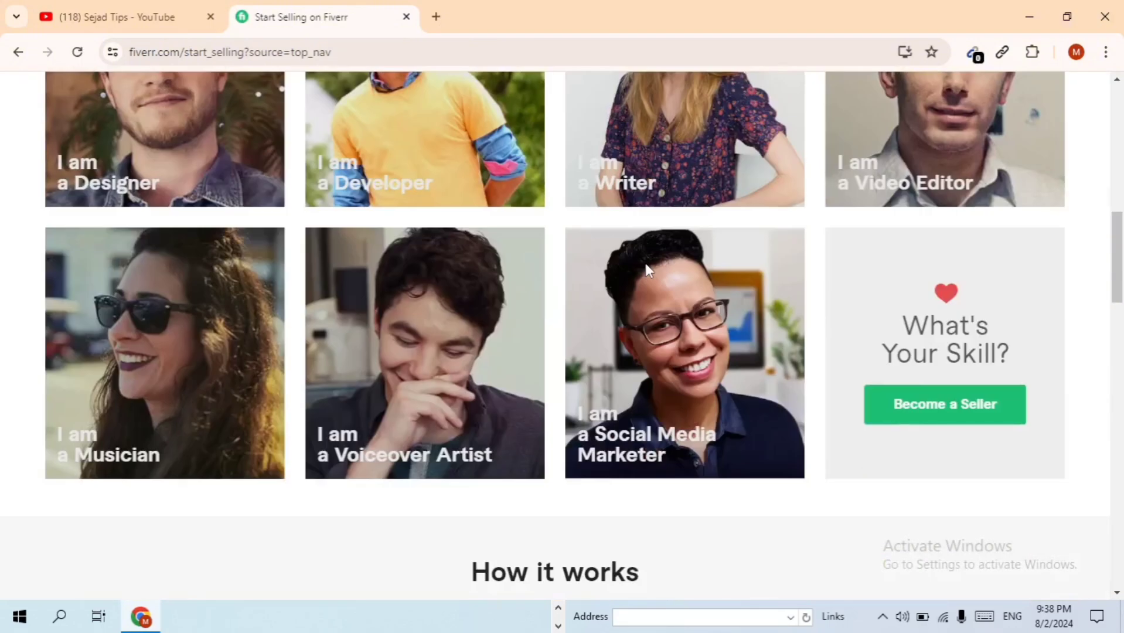
pyautogui.scroll(-15, 647, 264)
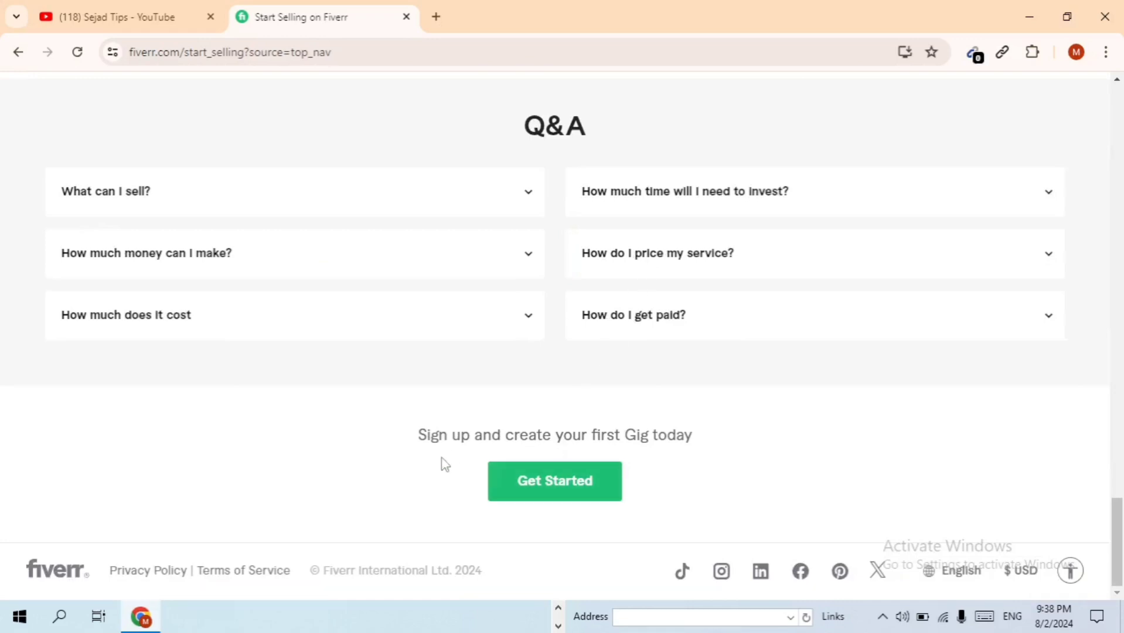
# Begin seller sign-up with the email option, then minimize Chrome to the desktop
pyautogui.click(565, 488)
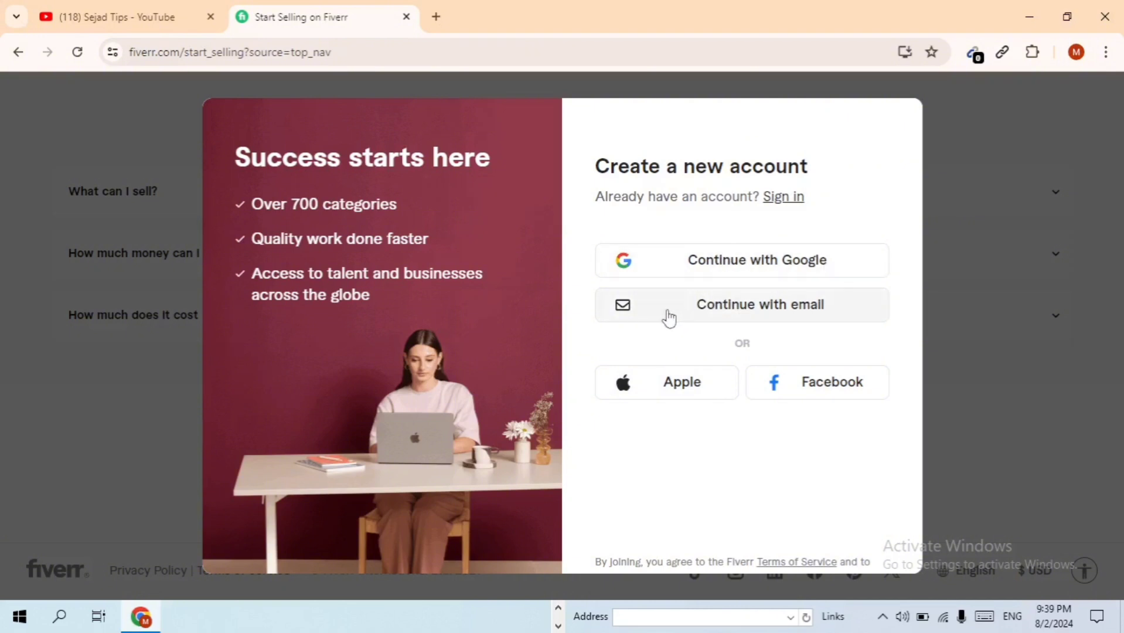
pyautogui.click(741, 315)
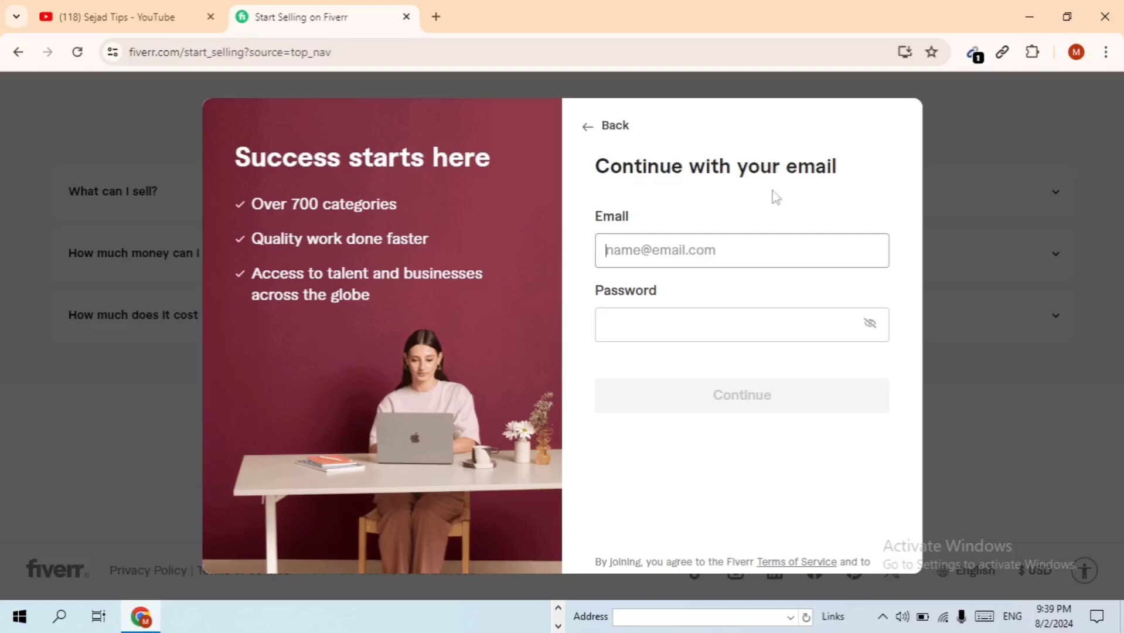
pyautogui.click(1029, 17)
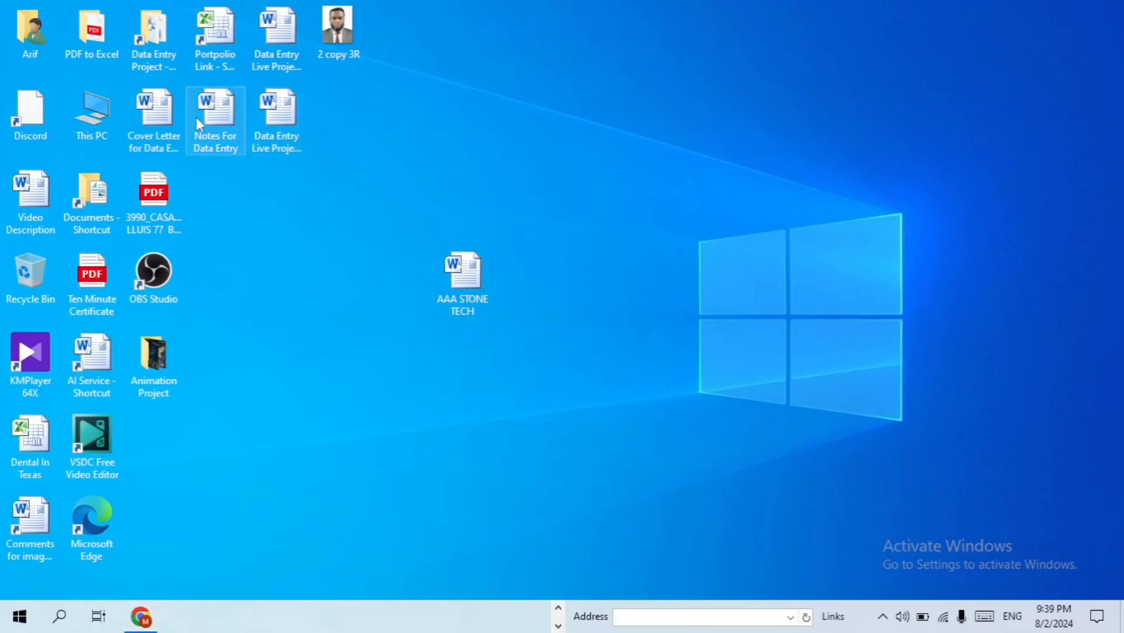
# Copy the sign-up email from Notes For Data Entry and return to Chrome's M profile
pyautogui.doubleClick(217, 116)
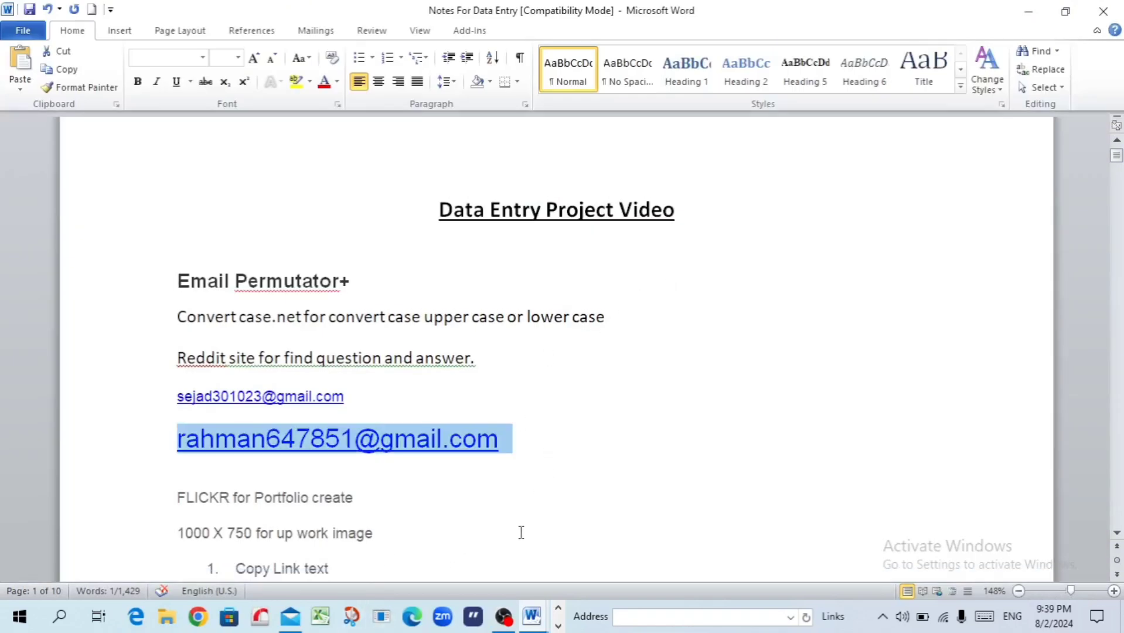
pyautogui.click(1028, 11)
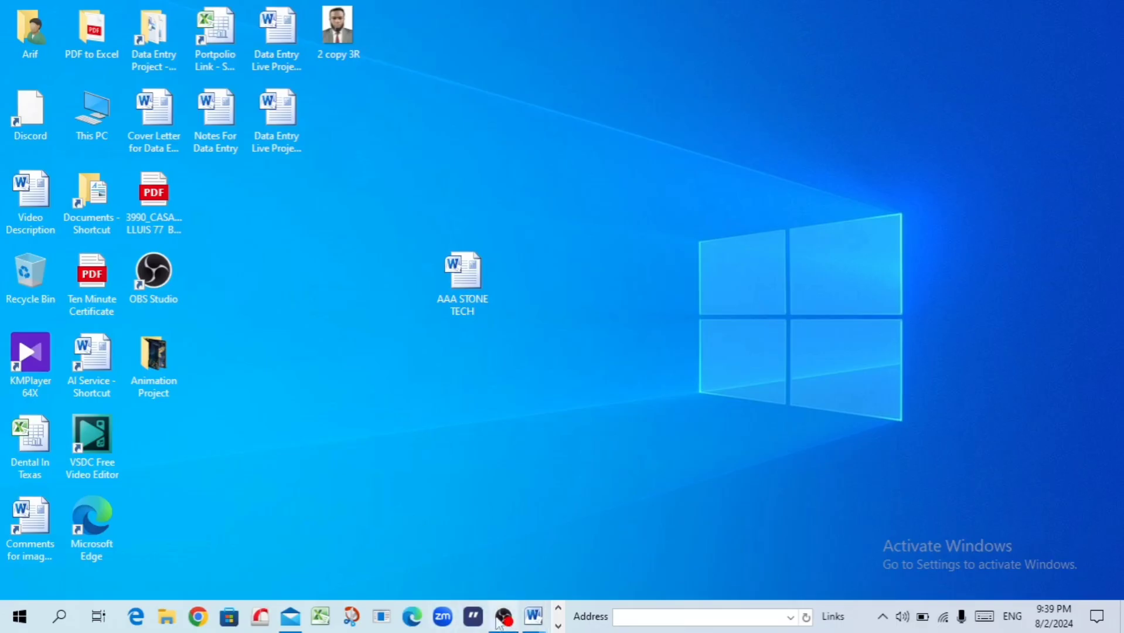
pyautogui.click(206, 623)
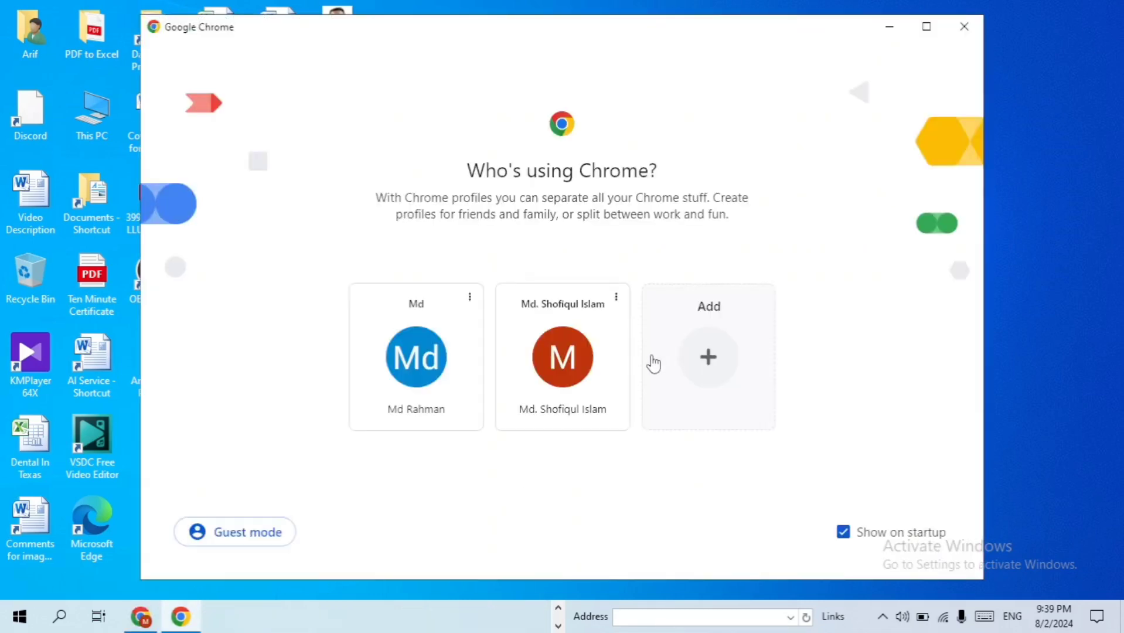
pyautogui.click(609, 358)
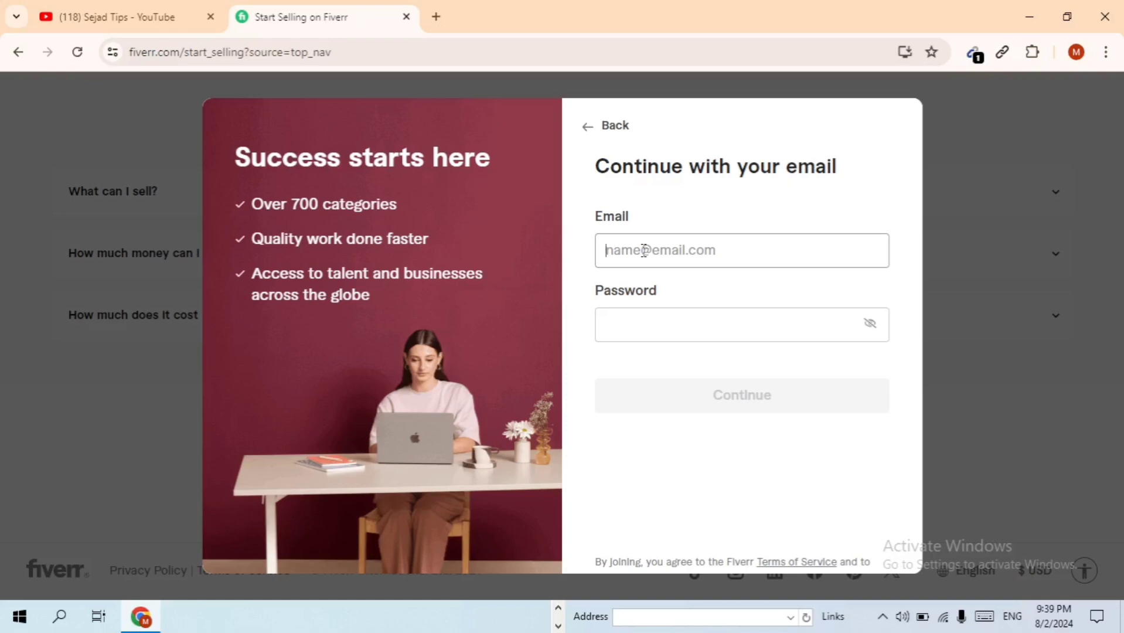
# Paste the email, enter the account password meeting all four rules, and continue
pyautogui.hotkey('ctrl', 'v')
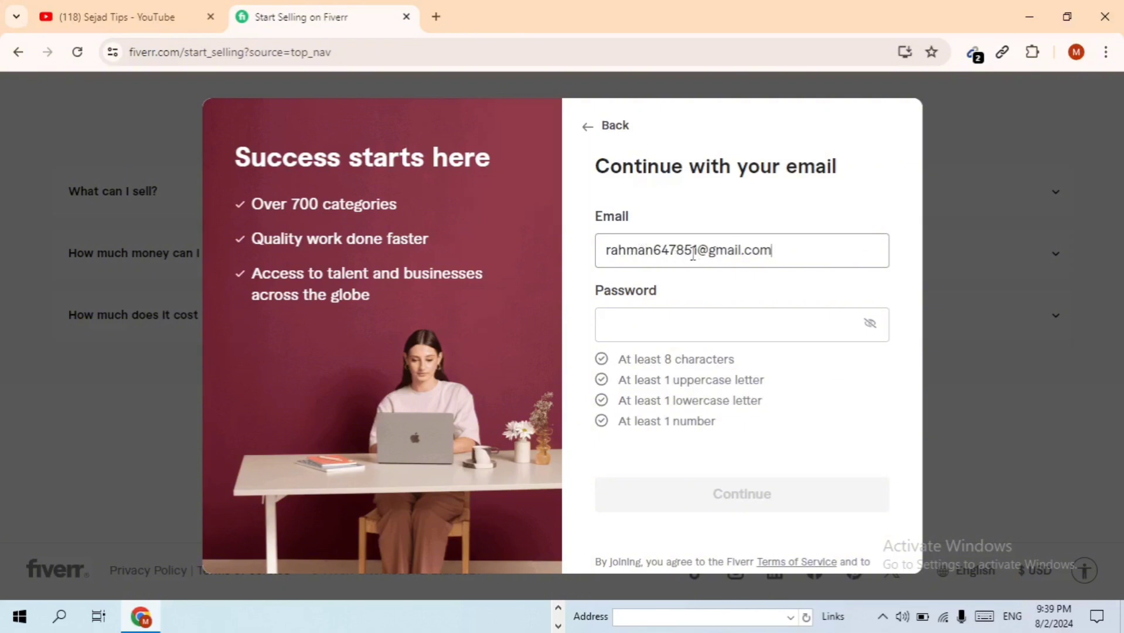
pyautogui.click(703, 324)
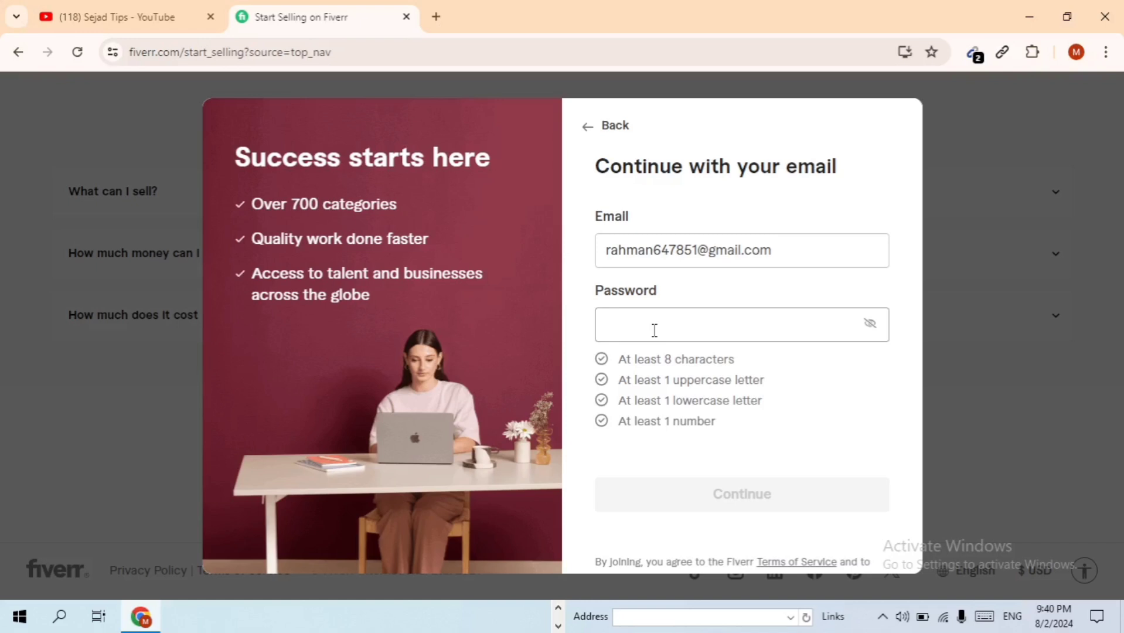
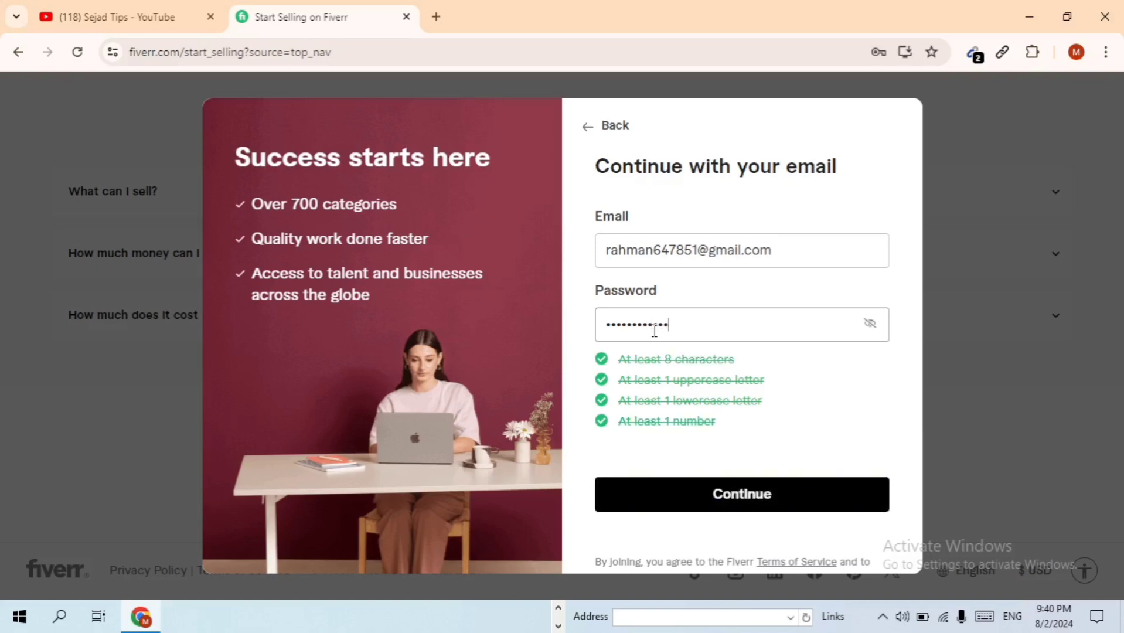
pyautogui.press('BackSpace')
pyautogui.press('BackSpace')
pyautogui.press('BackSpace')
pyautogui.press('BackSpace')
pyautogui.press('BackSpace')
pyautogui.press('BackSpace')
pyautogui.press('BackSpace')
pyautogui.press('BackSpace')
pyautogui.press('BackSpace')
pyautogui.press('BackSpace')
pyautogui.press('BackSpace')
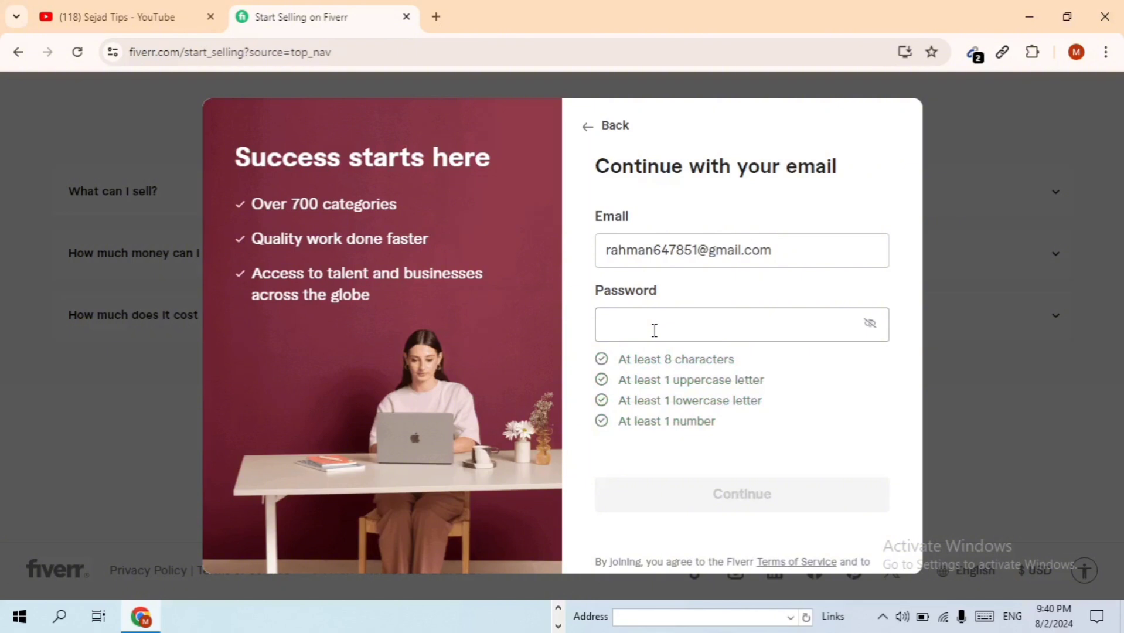
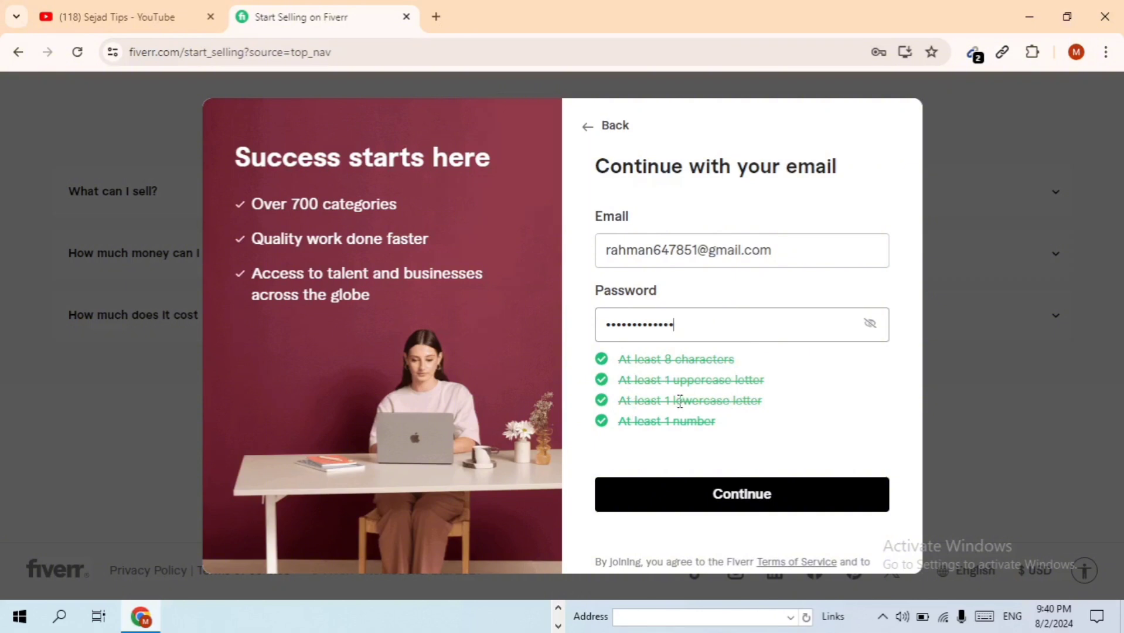
pyautogui.click(718, 494)
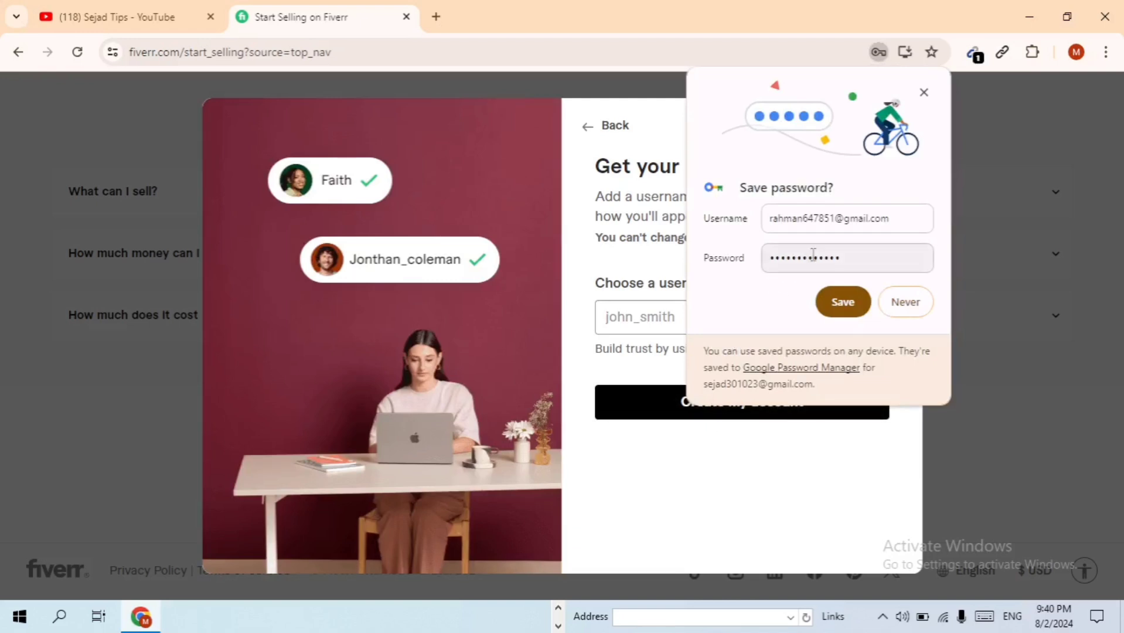
# Dismiss Chrome's Save password bubble
pyautogui.click(898, 307)
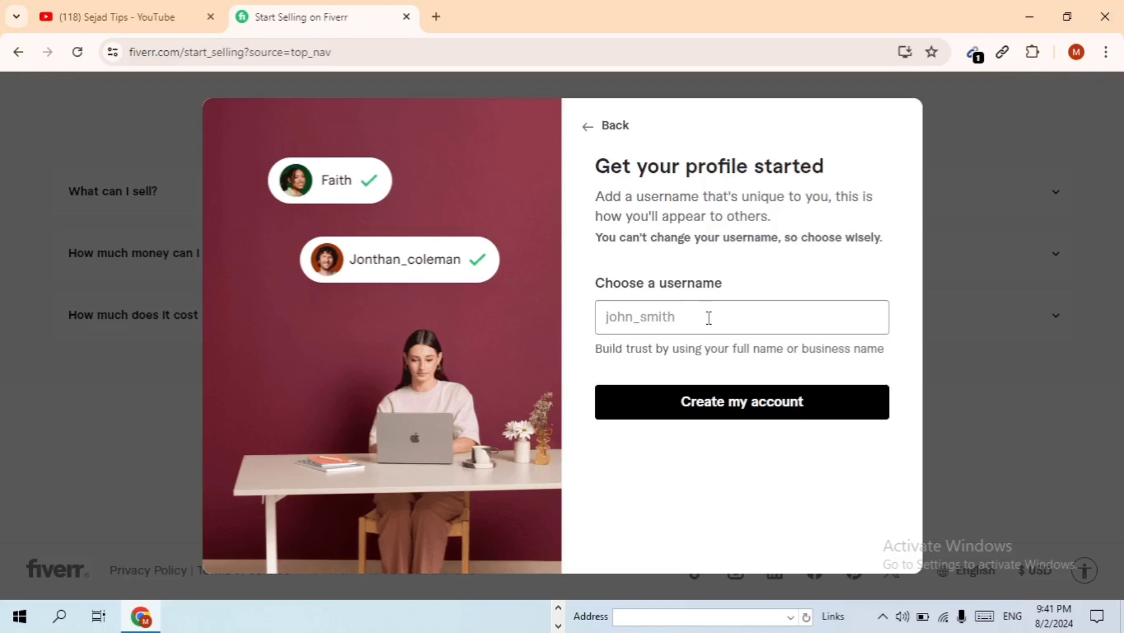
# Type a username of six-plus characters, fixing typos until it's available, and create the account
pyautogui.click(708, 318)
pyautogui.write('Sejda')
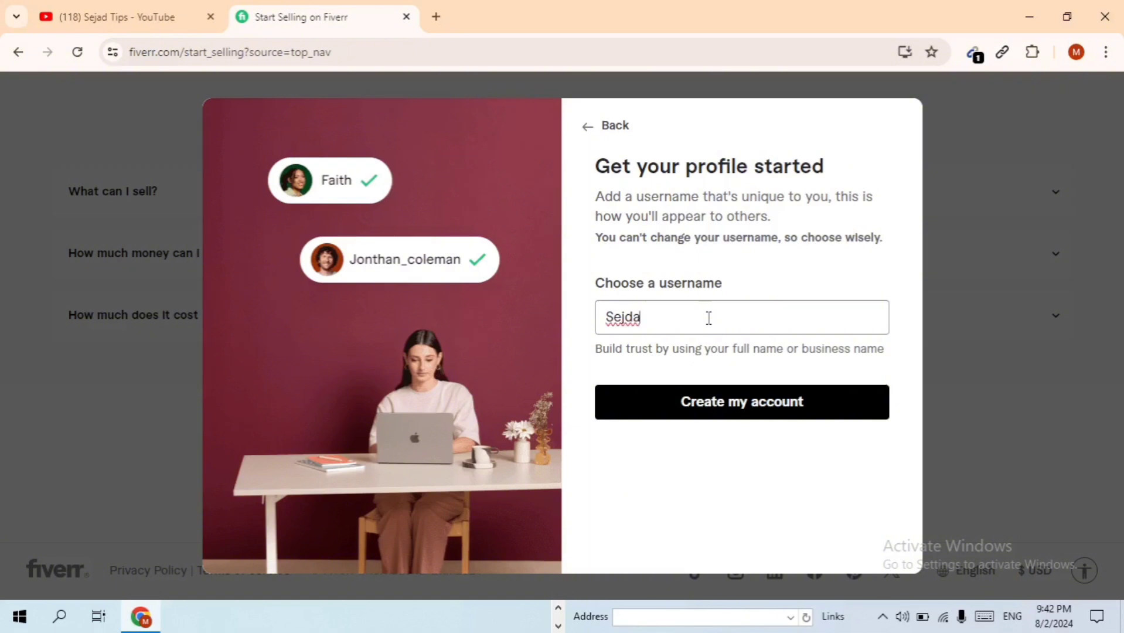
pyautogui.press('BackSpace')
pyautogui.press('BackSpace')
pyautogui.write('ad198')
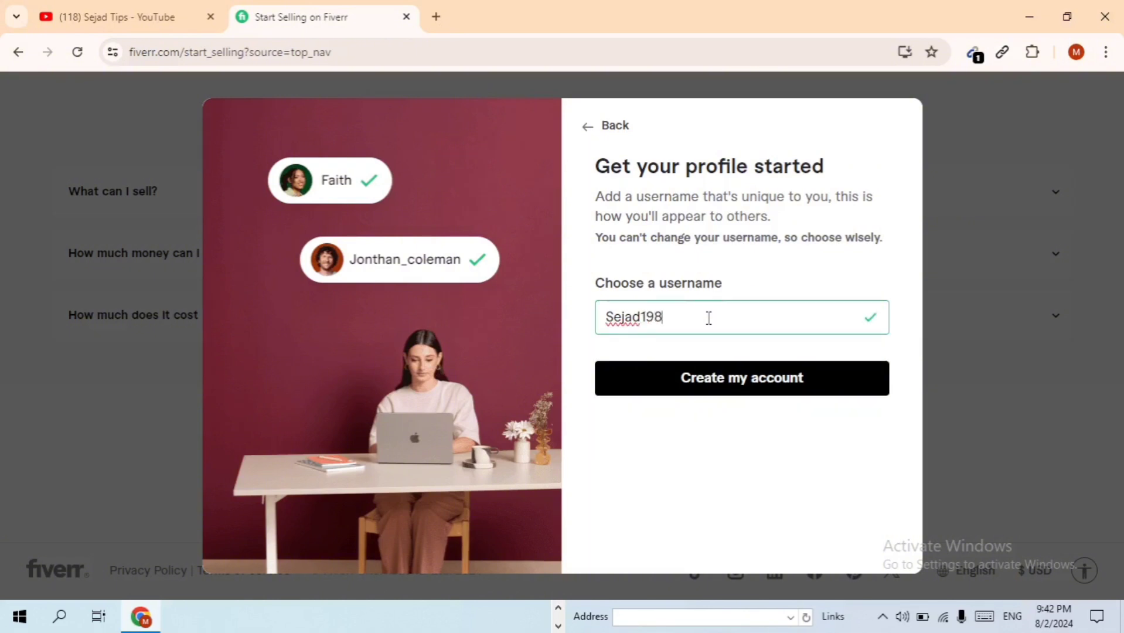
pyautogui.press('BackSpace')
pyautogui.press('BackSpace')
pyautogui.press('BackSpace')
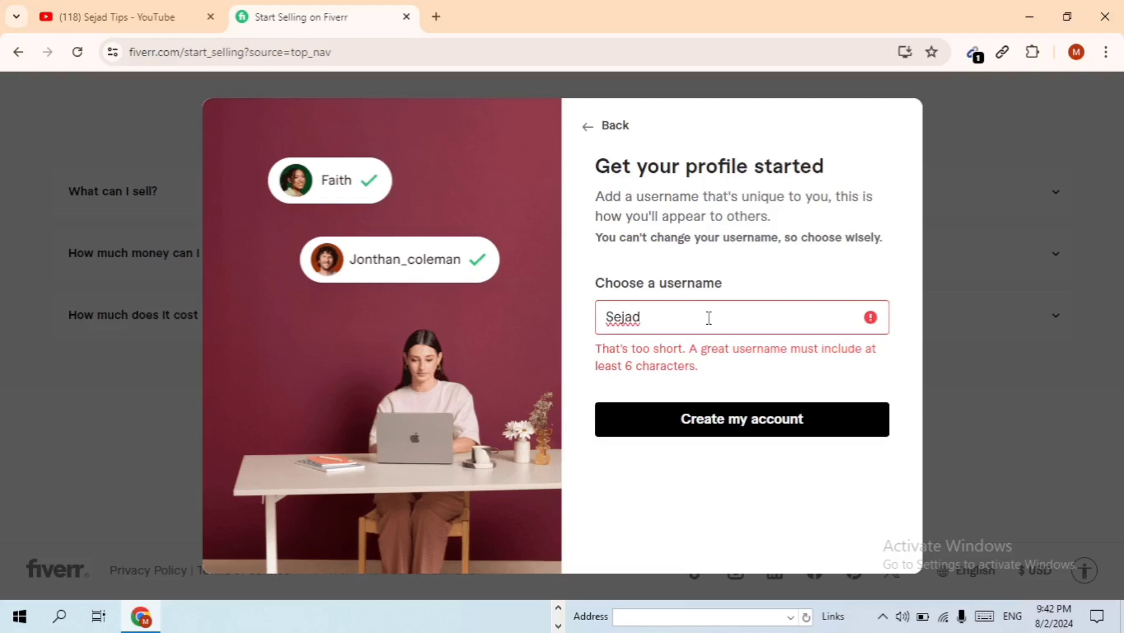
pyautogui.write('2023')
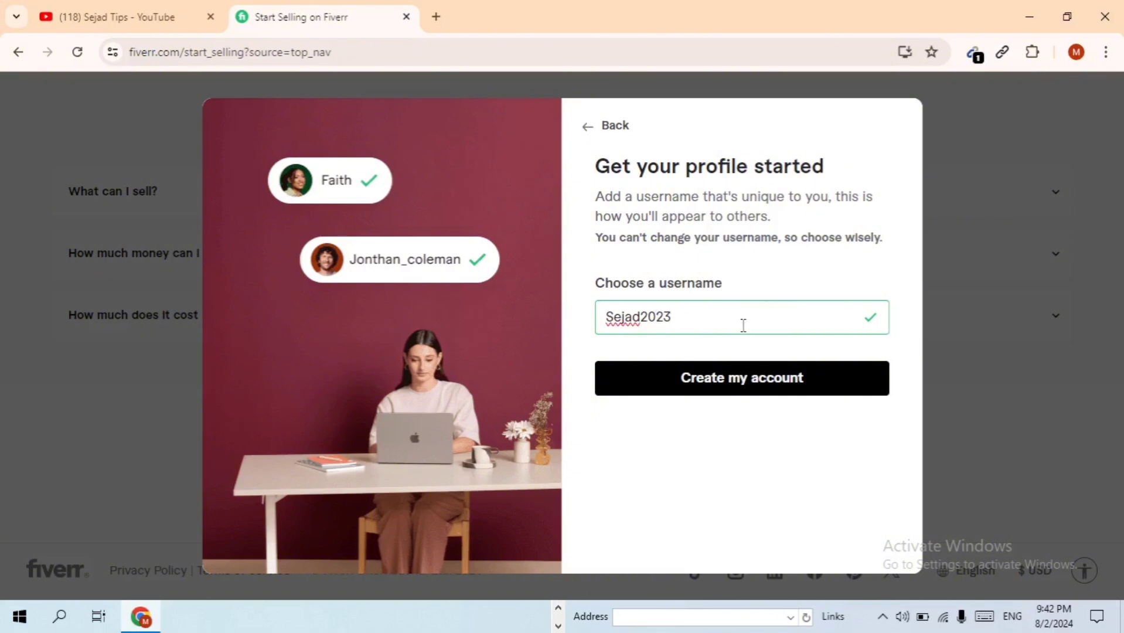
pyautogui.click(734, 394)
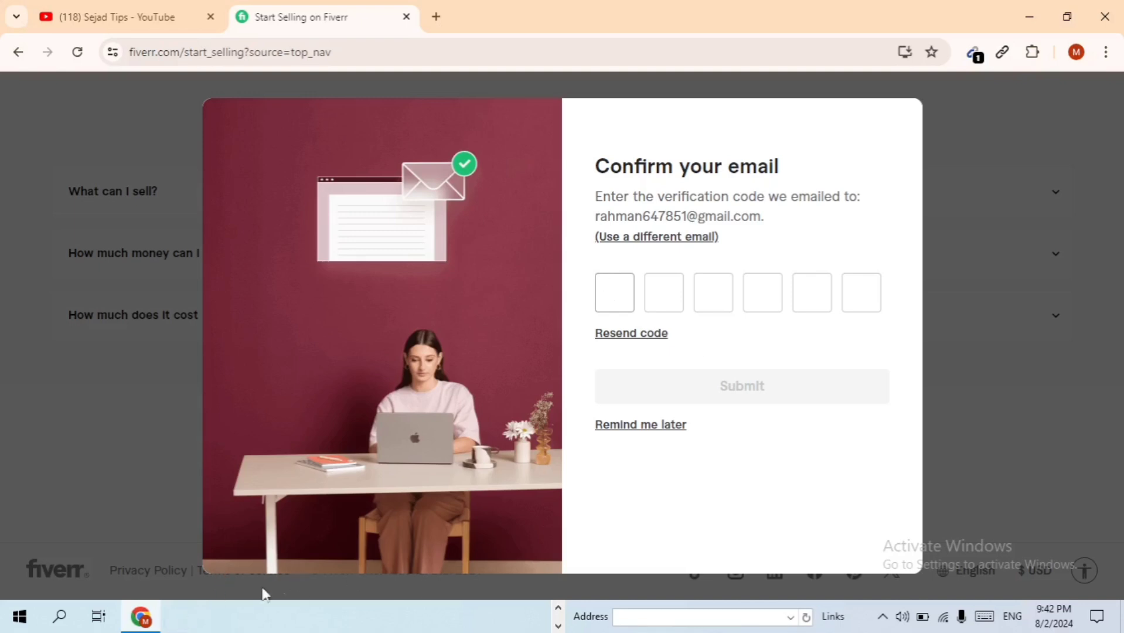
# Check the Confirm your email step, minimize Chrome again, and show all pinned taskbar apps
pyautogui.click(147, 624)
pyautogui.click(1030, 17)
pyautogui.click(558, 608)
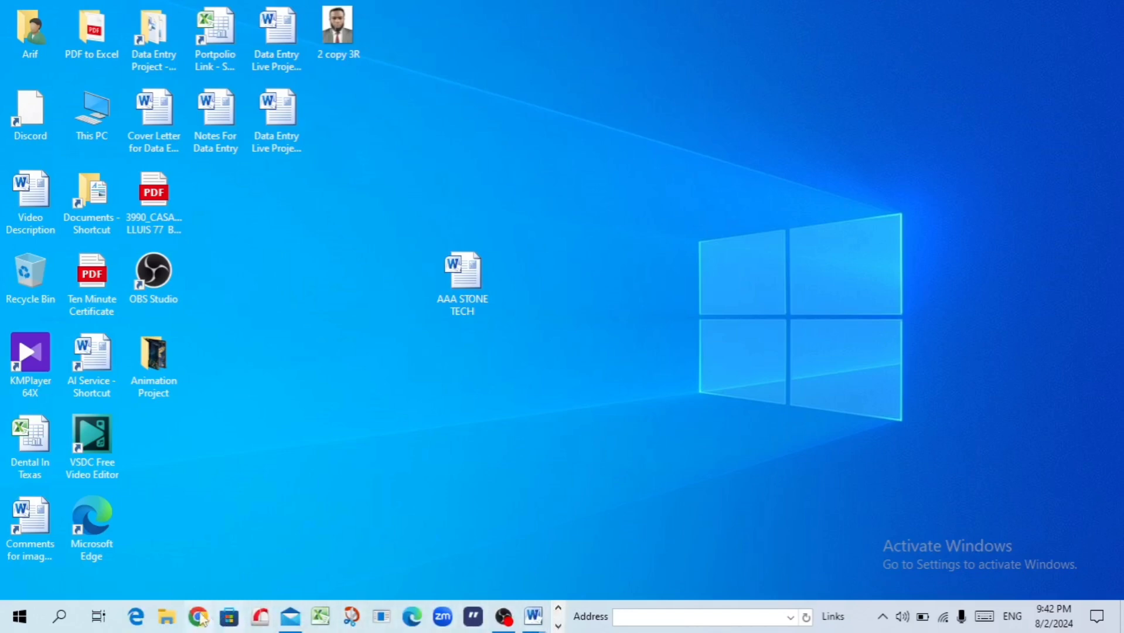
# In Mail, open Fiverr's Activate Your New Account email, select its six-digit code, then switch to Chrome
pyautogui.click(300, 622)
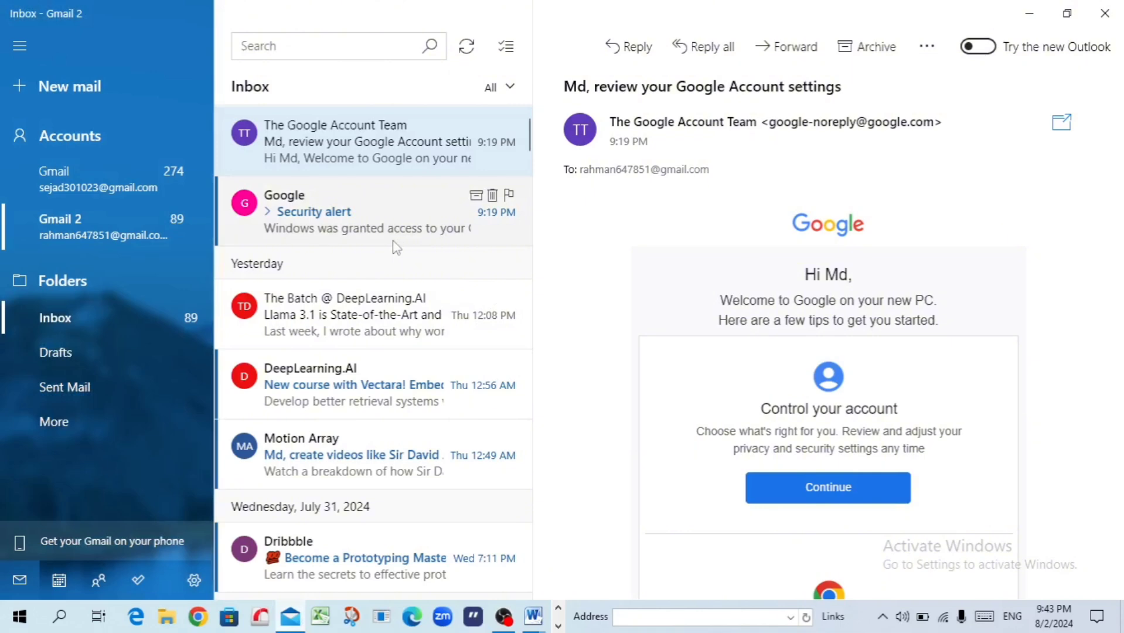
pyautogui.click(396, 246)
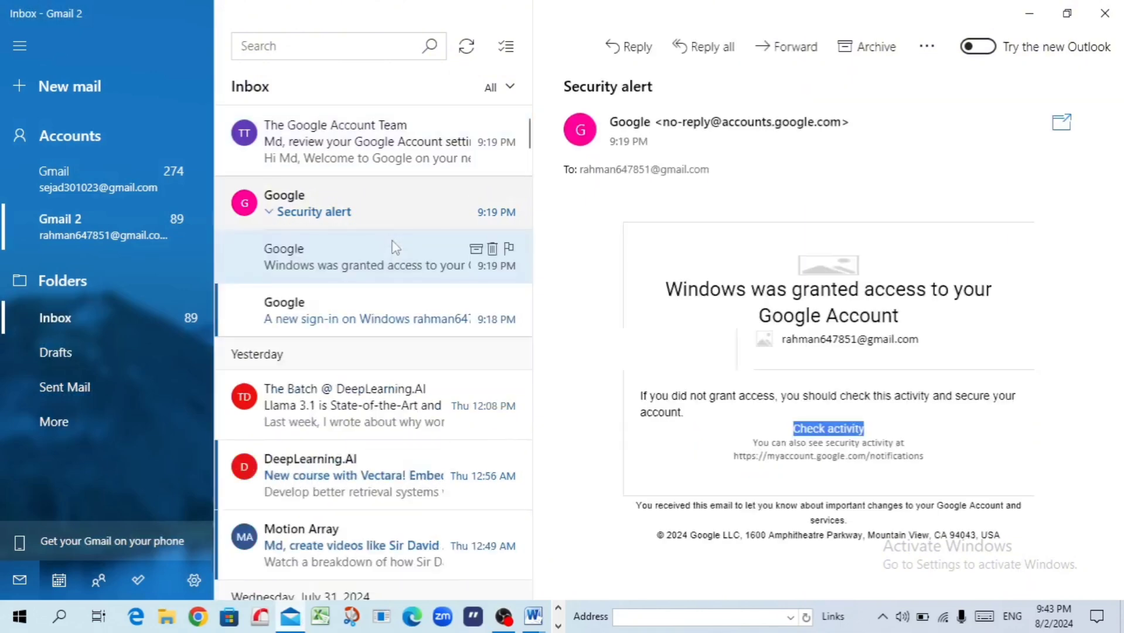
pyautogui.click(416, 145)
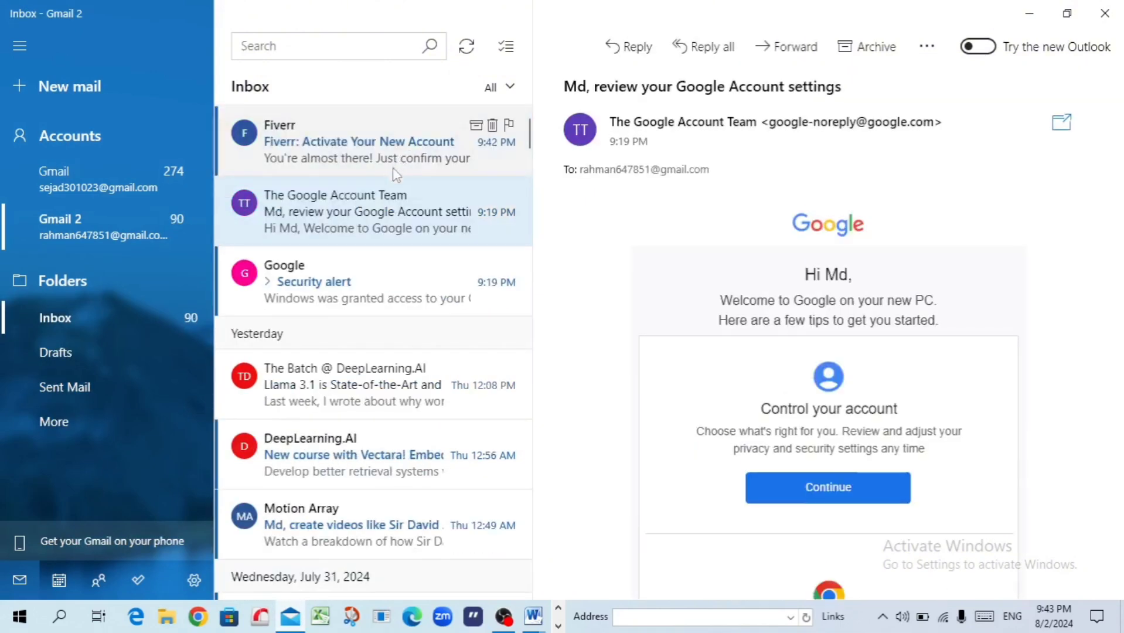
pyautogui.click(371, 152)
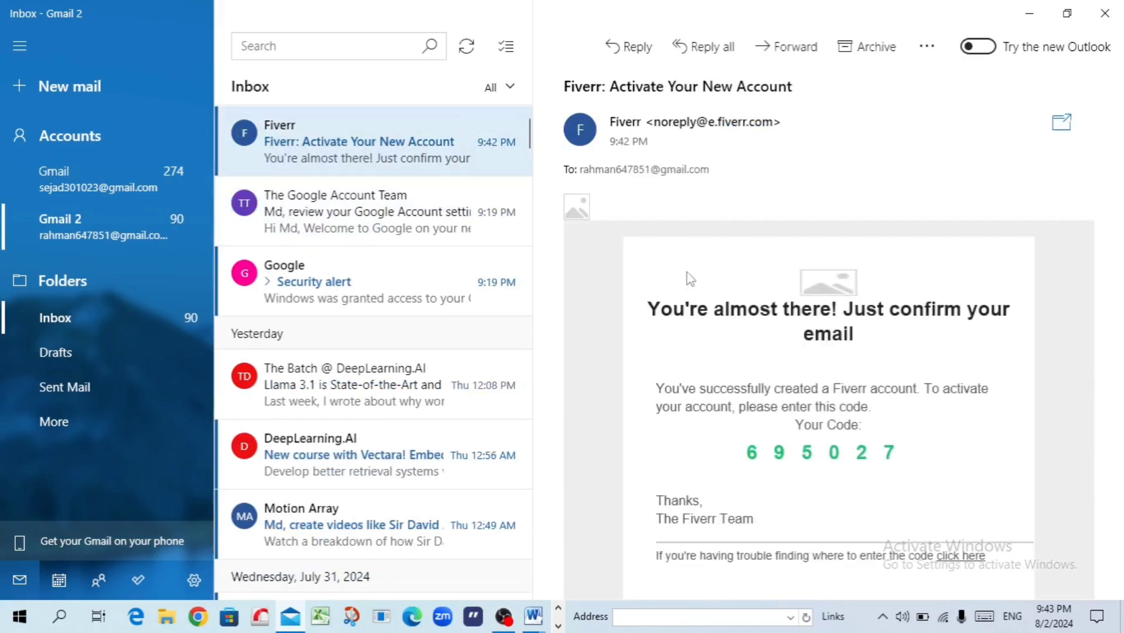
pyautogui.scroll(-3, 873, 366)
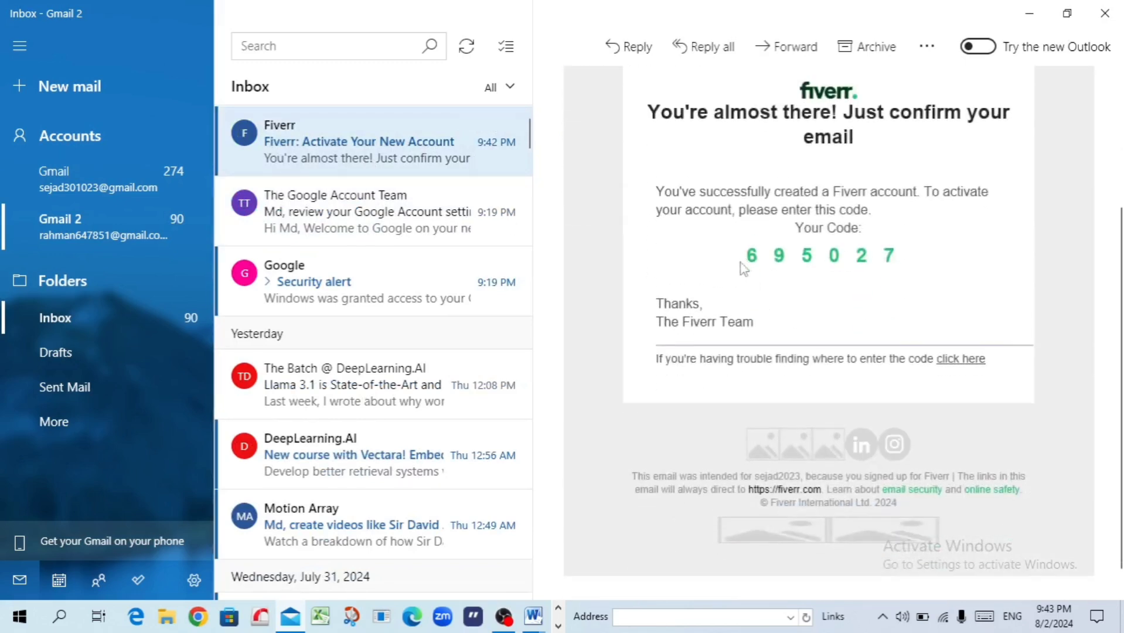
pyautogui.moveTo(910, 255); pyautogui.dragTo(761, 258)
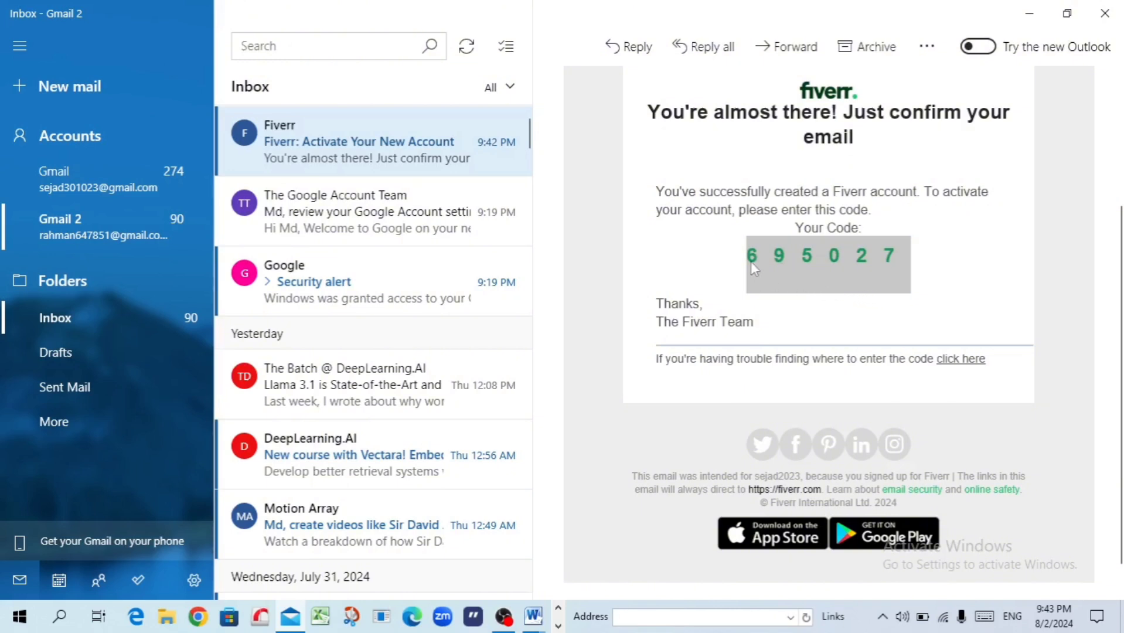
pyautogui.click(198, 616)
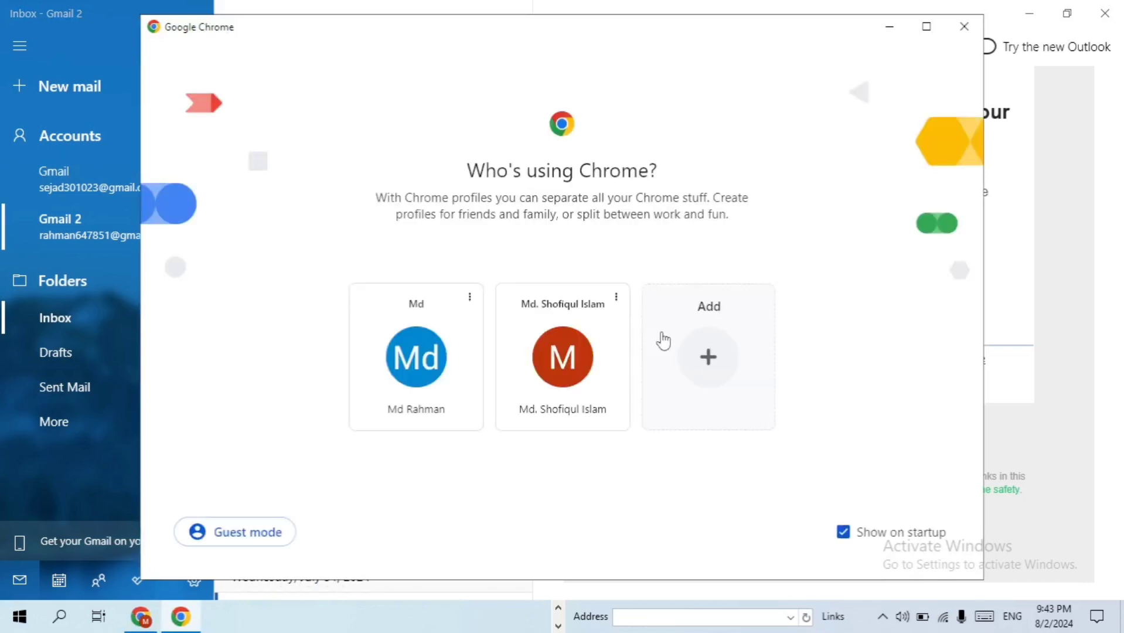
# Check the code in the Mail app, then return to Fiverr's Confirm your email page in Chrome
pyautogui.click(549, 346)
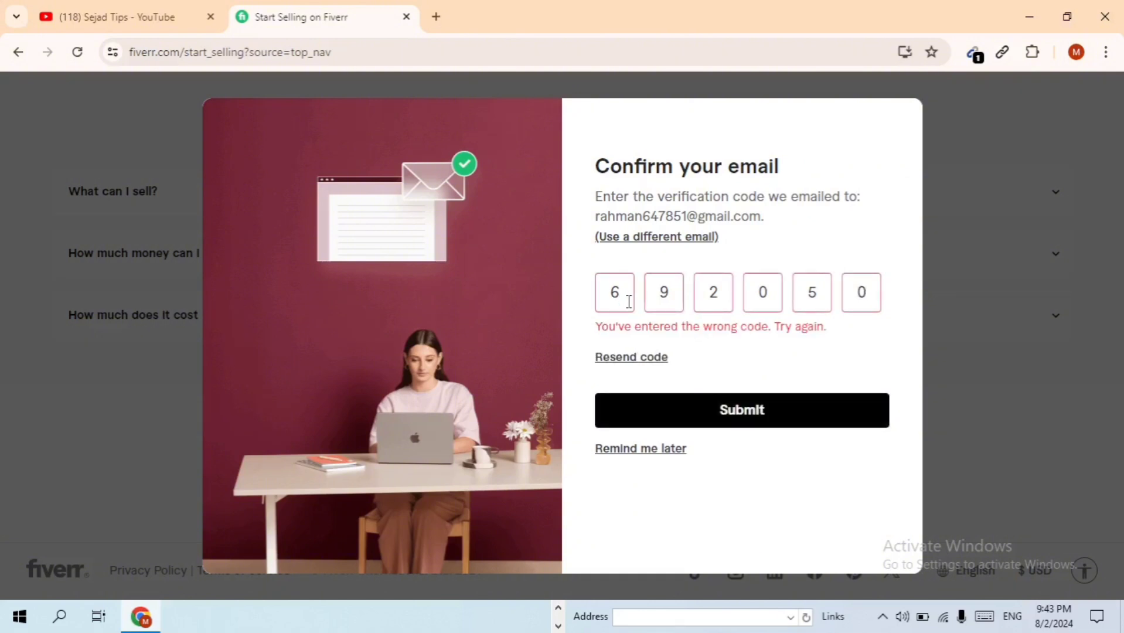
pyautogui.click(139, 620)
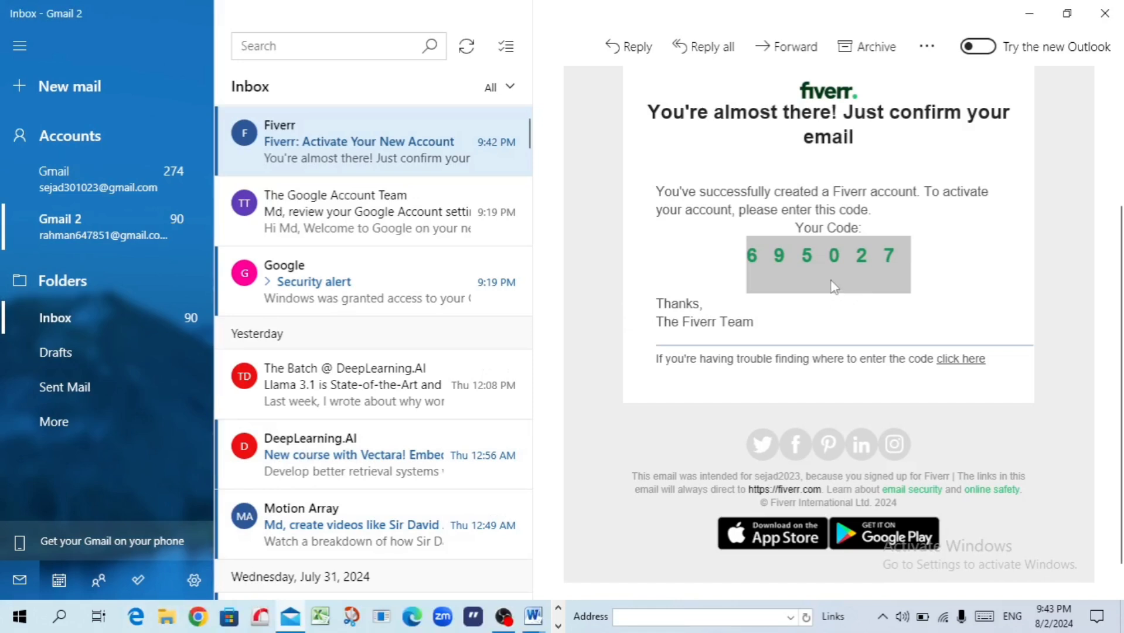
pyautogui.click(200, 616)
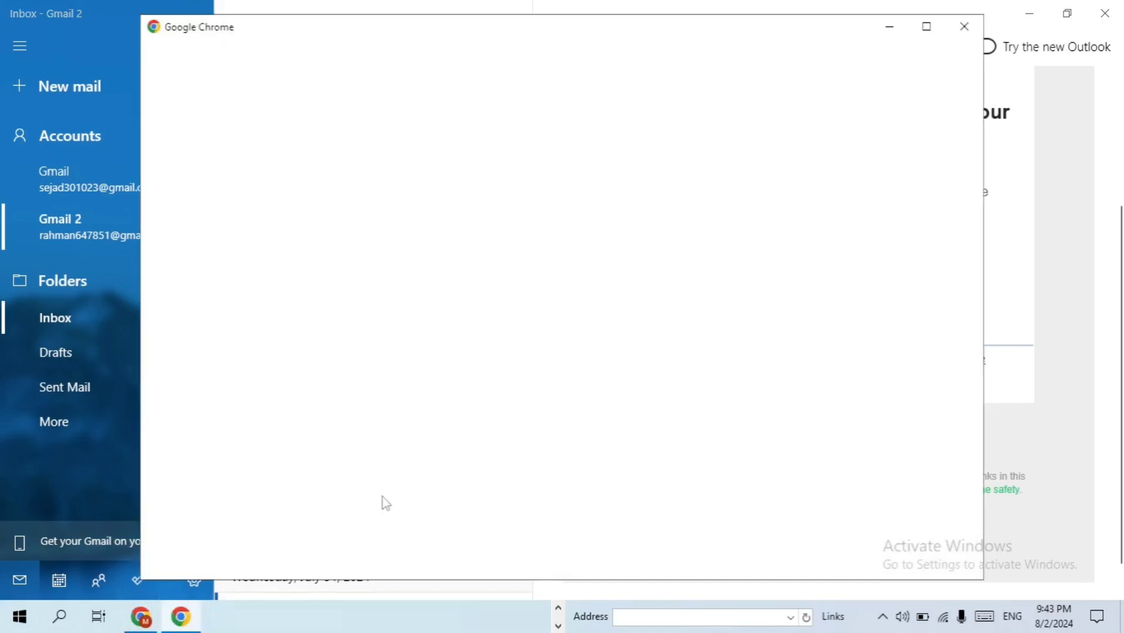
pyautogui.click(596, 344)
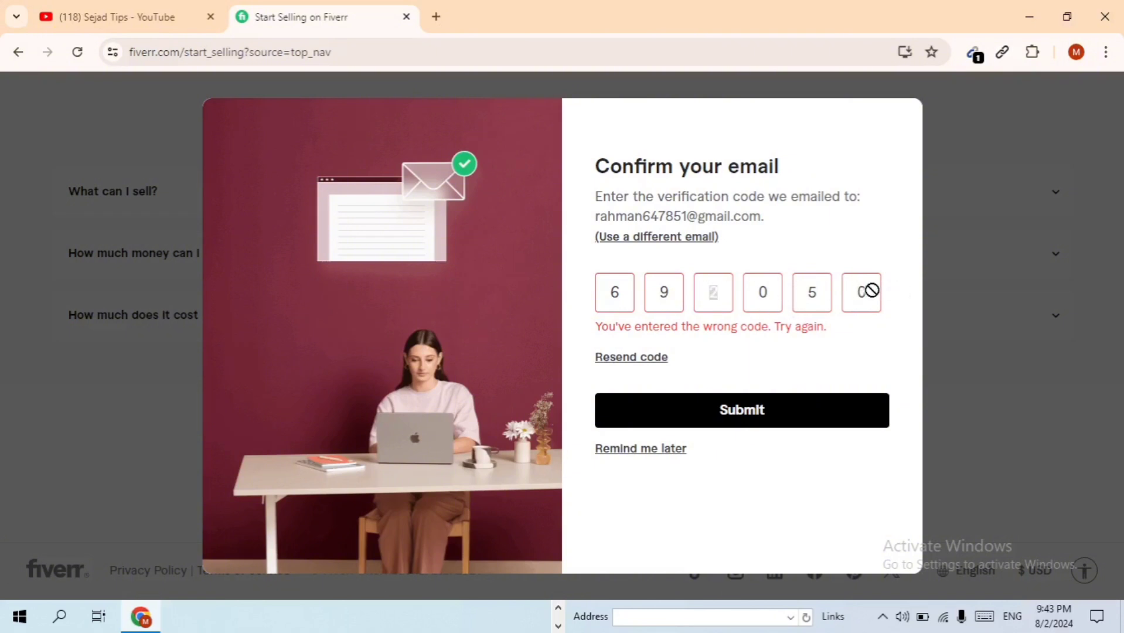
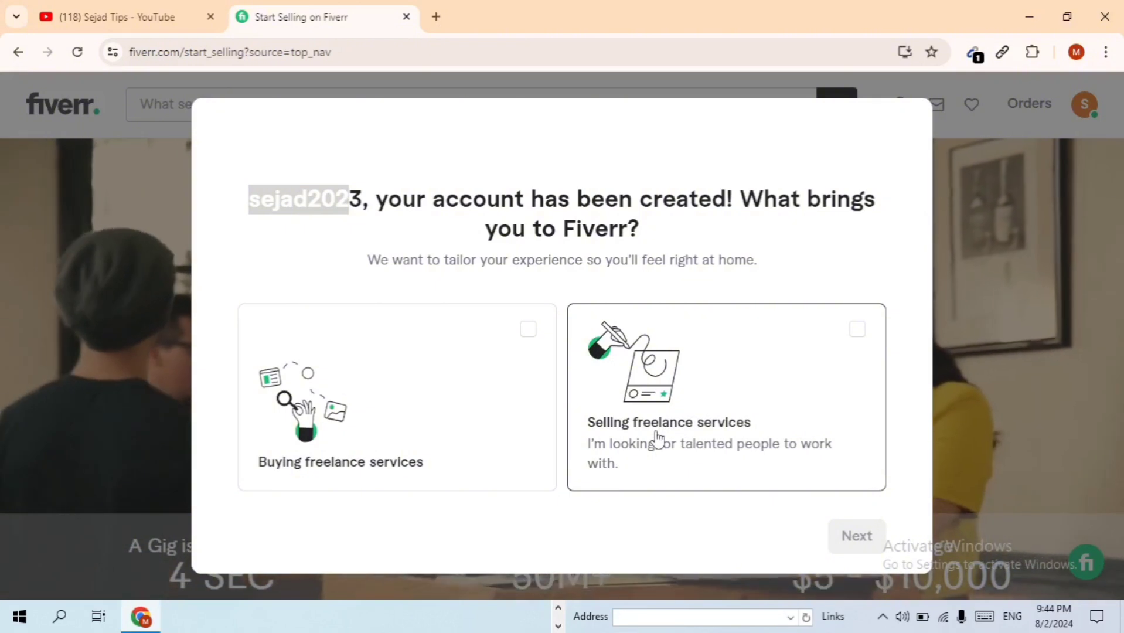
# Answer onboarding as Selling freelance services, Solo freelancer, with Freelancing online experience
pyautogui.click(657, 438)
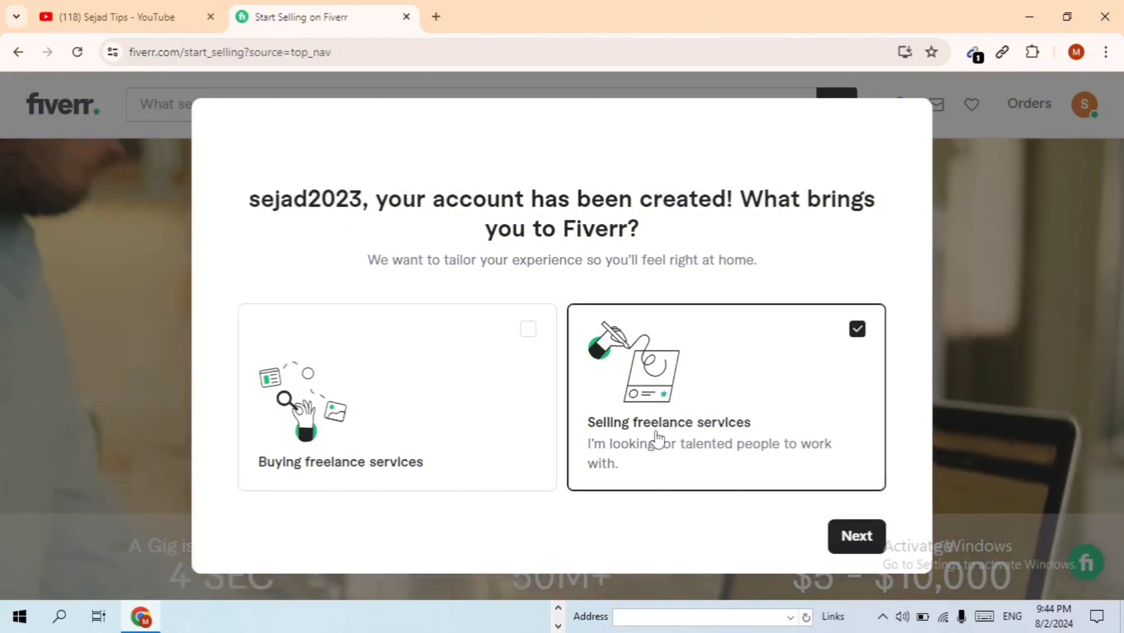
pyautogui.click(881, 548)
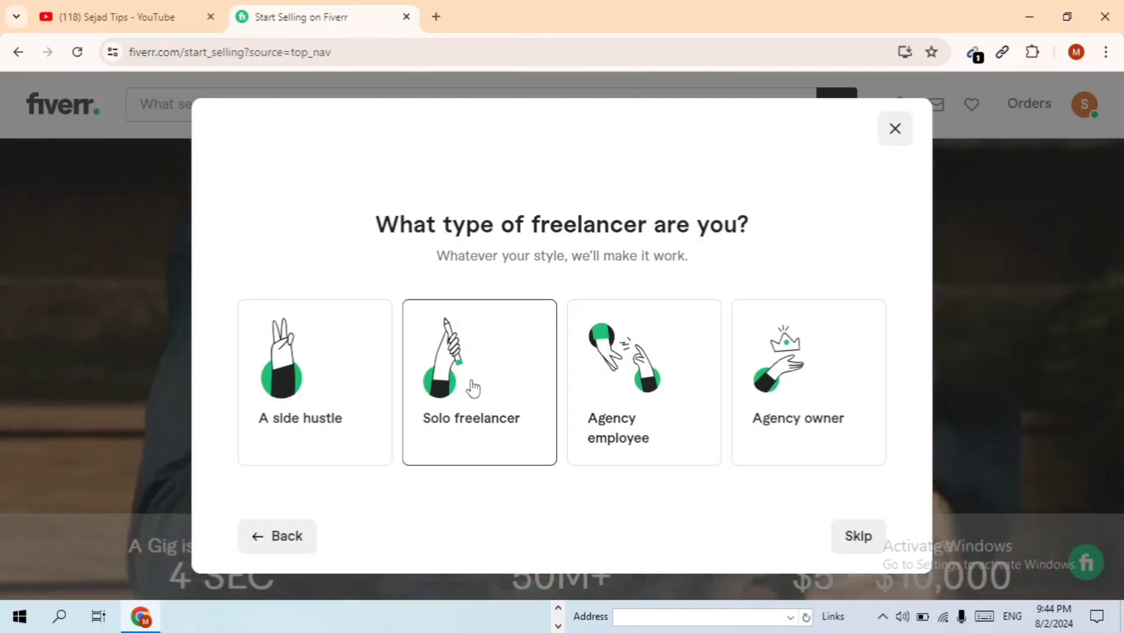
pyautogui.click(475, 387)
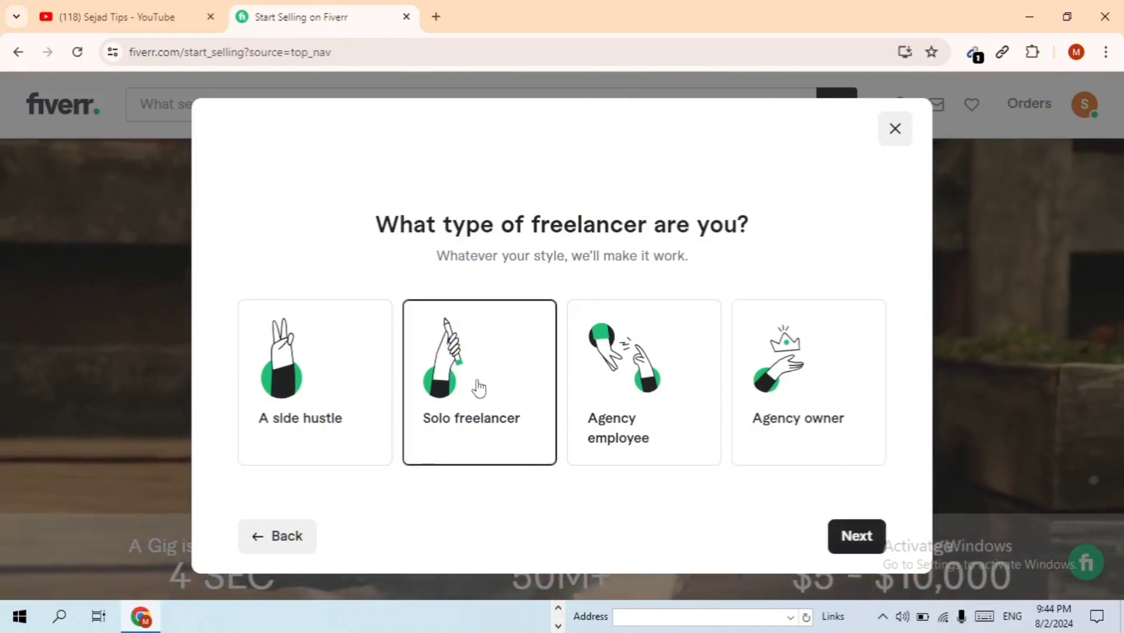
pyautogui.click(855, 533)
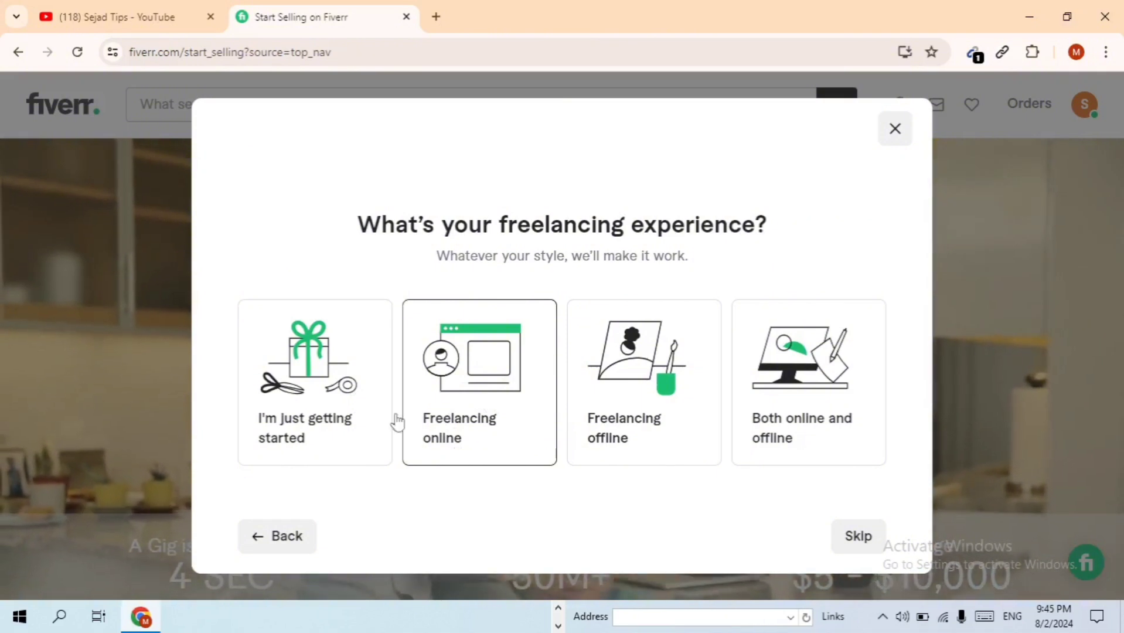
pyautogui.click(512, 377)
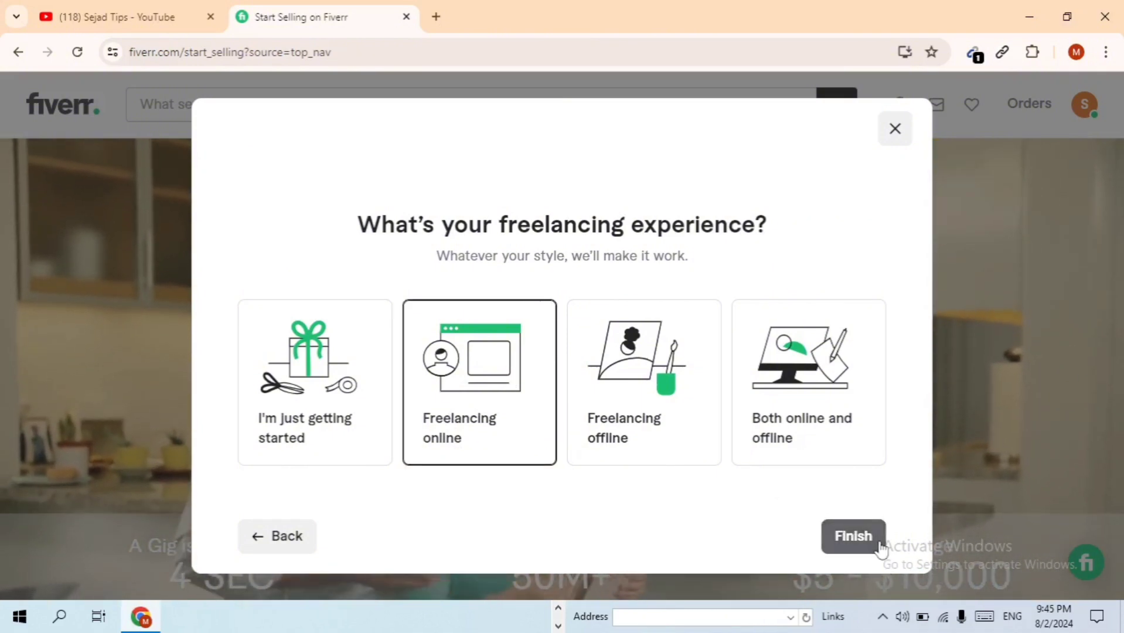
pyautogui.click(856, 536)
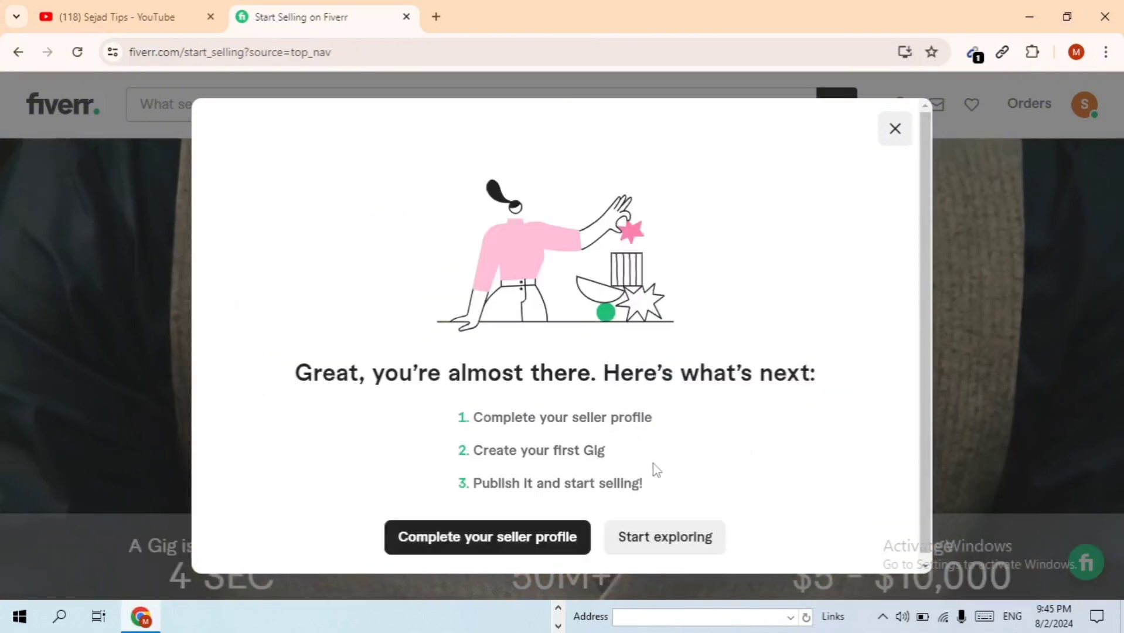
pyautogui.scroll(-1, 415, 381)
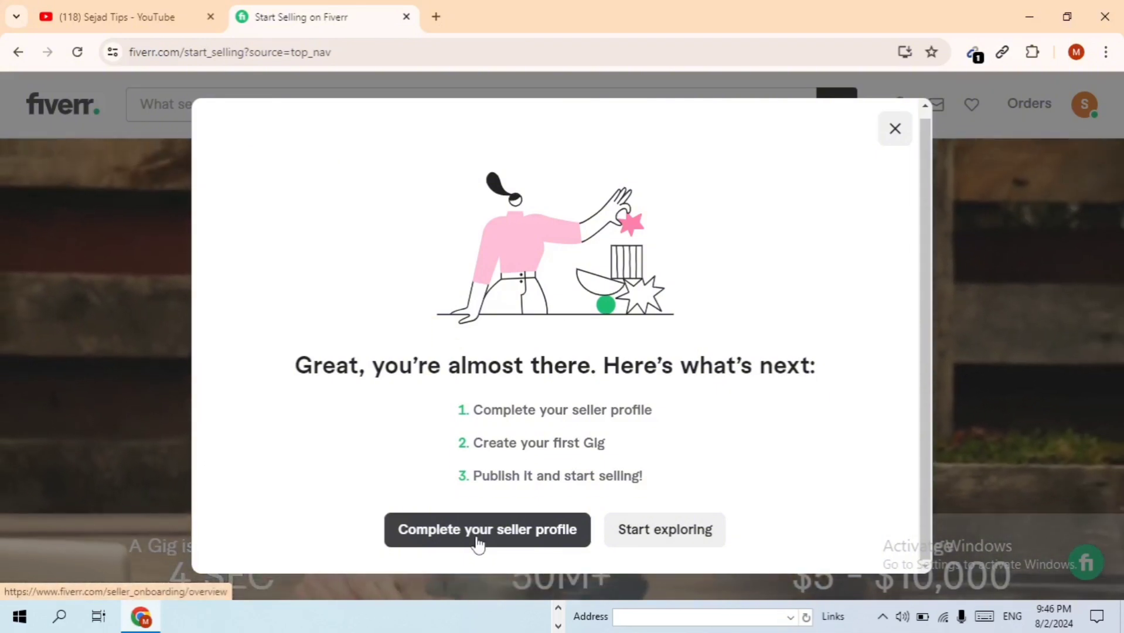
# Start Complete your seller profile, pass the overview pages, and scroll through Personal Info
pyautogui.click(478, 543)
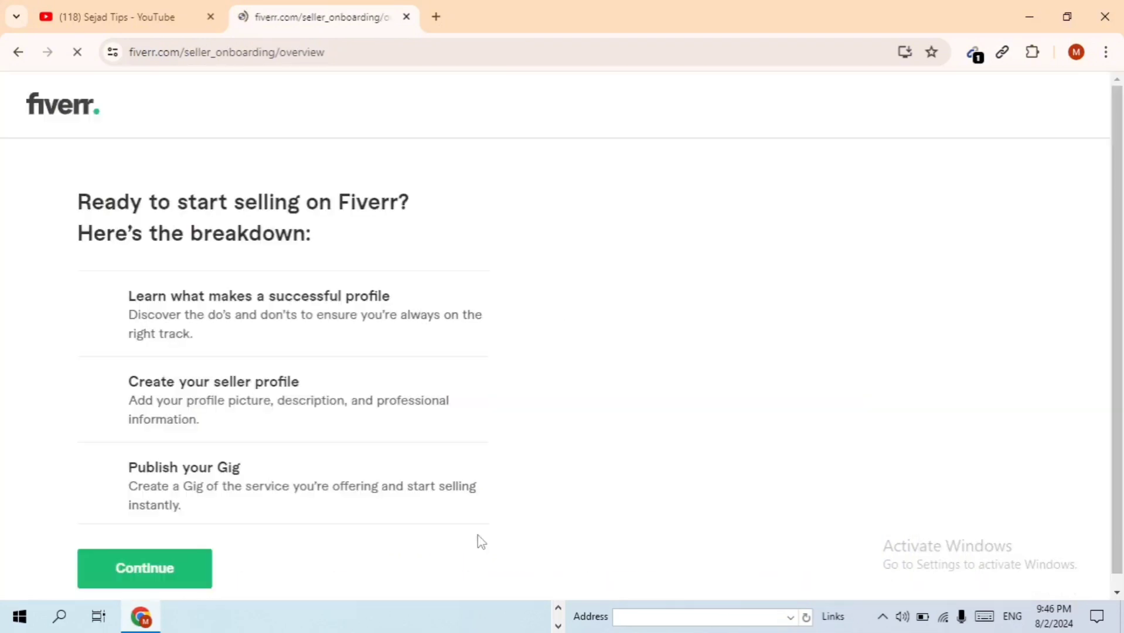
pyautogui.scroll(-1, 527, 485)
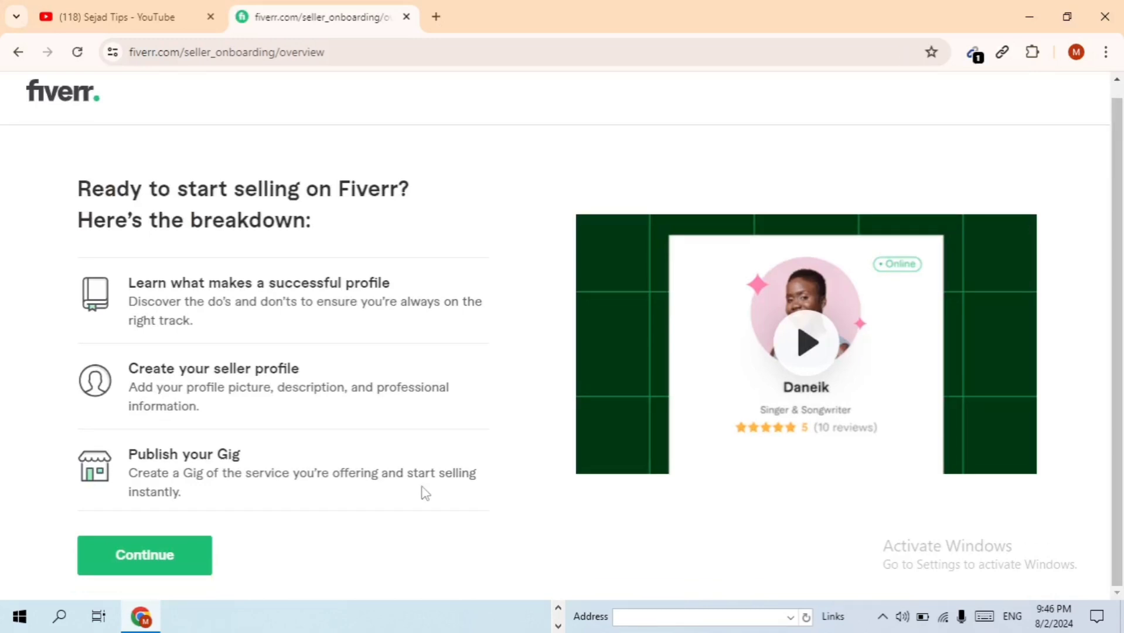
pyautogui.click(180, 558)
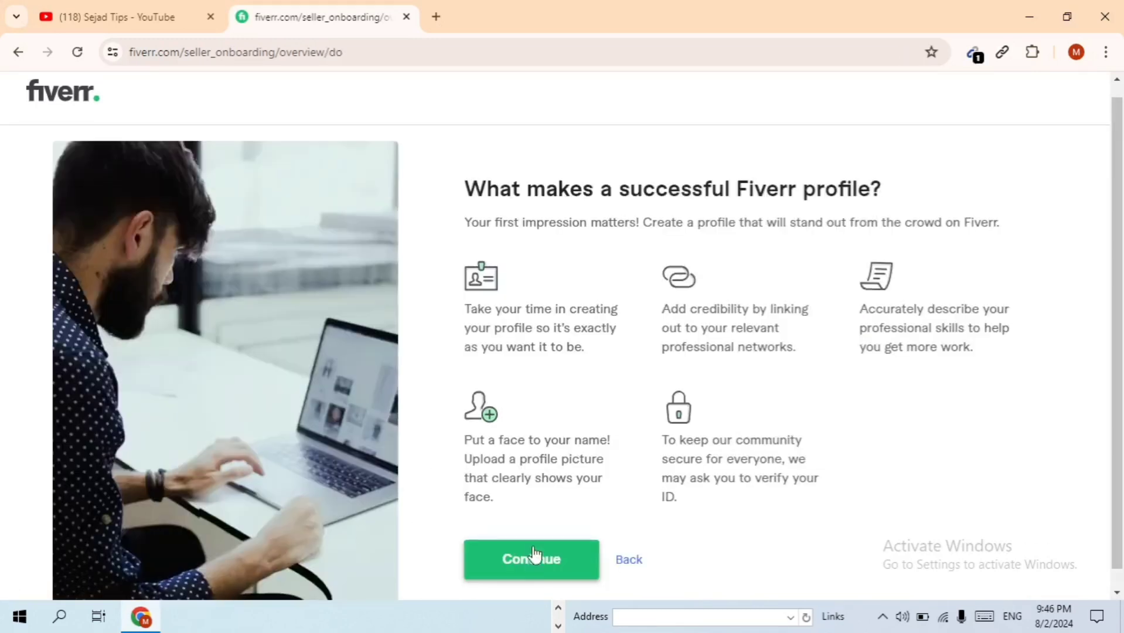
pyautogui.click(535, 560)
pyautogui.scroll(-1, 584, 549)
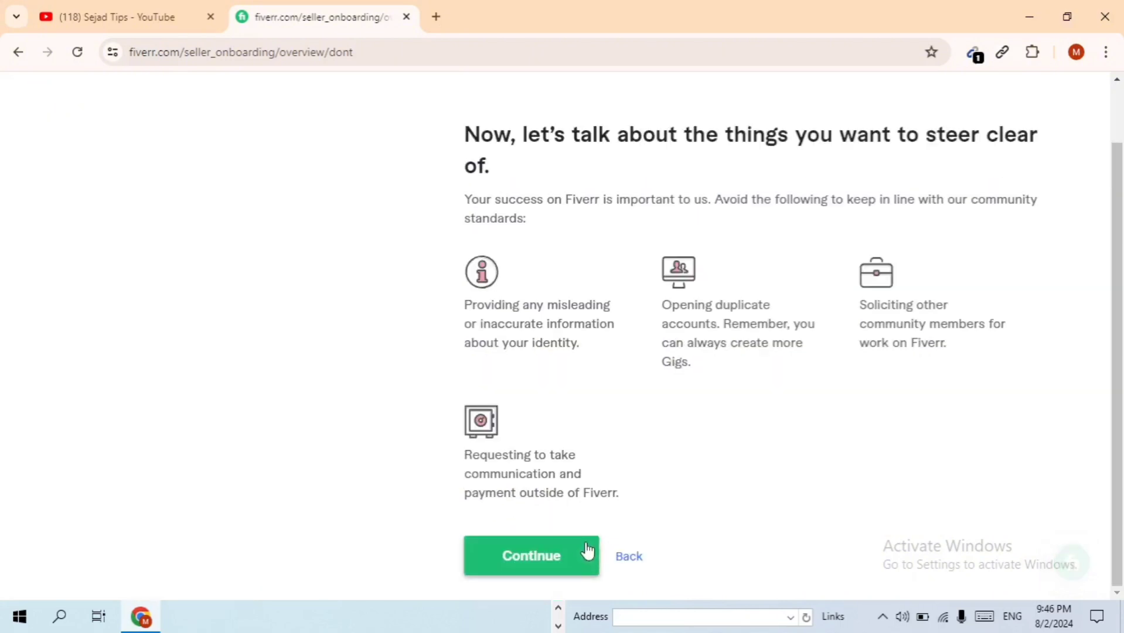
pyautogui.click(517, 562)
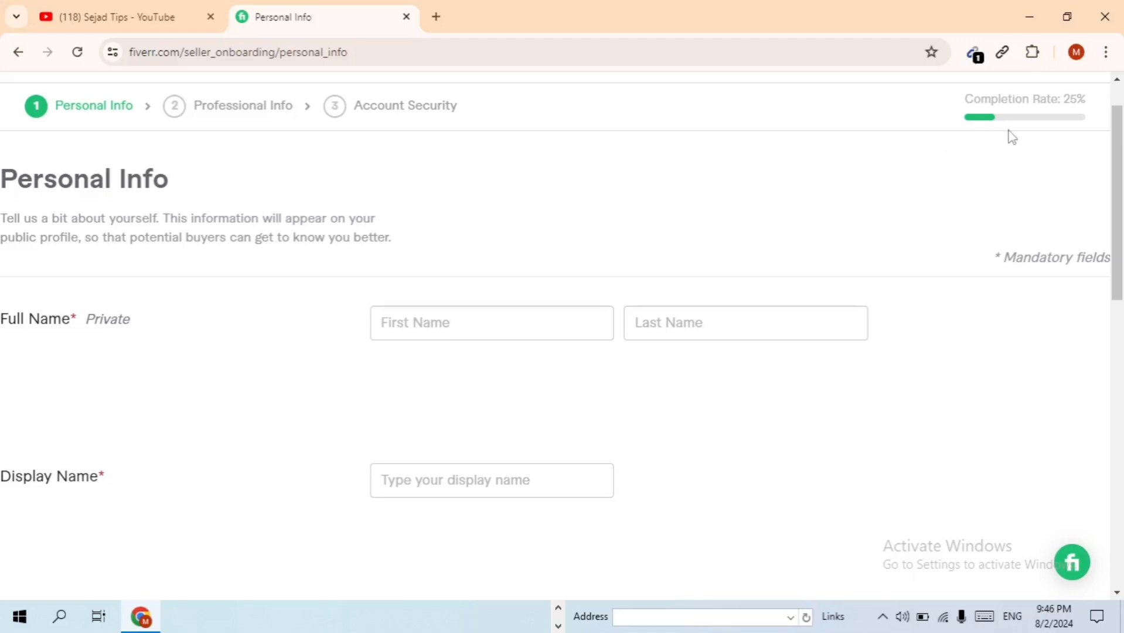
pyautogui.scroll(1, 1055, 147)
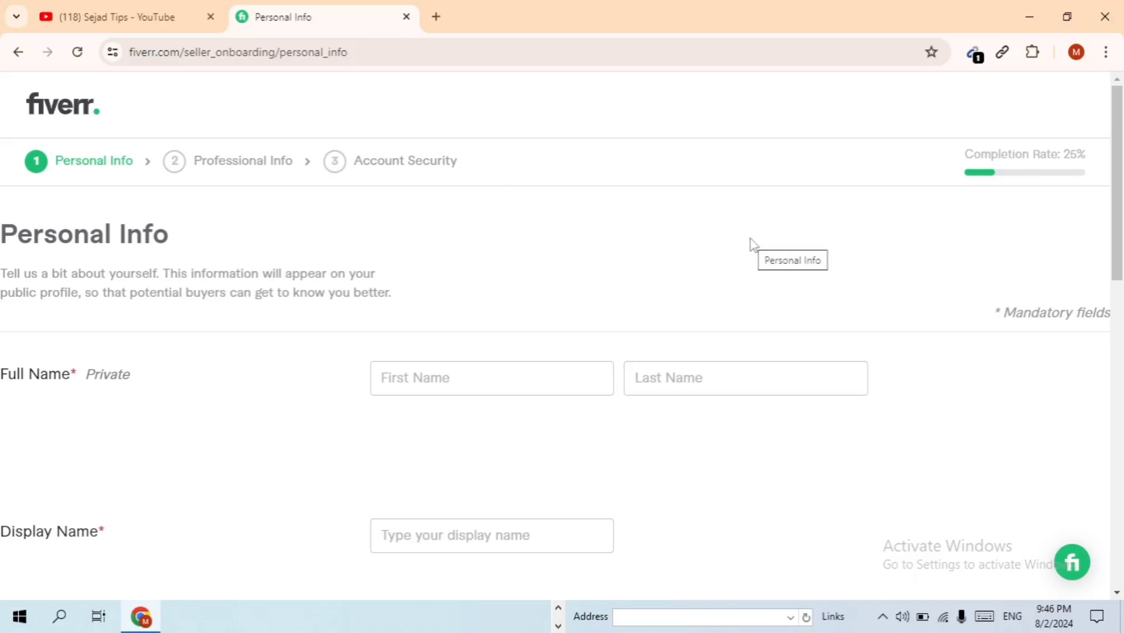
pyautogui.scroll(-14, 754, 245)
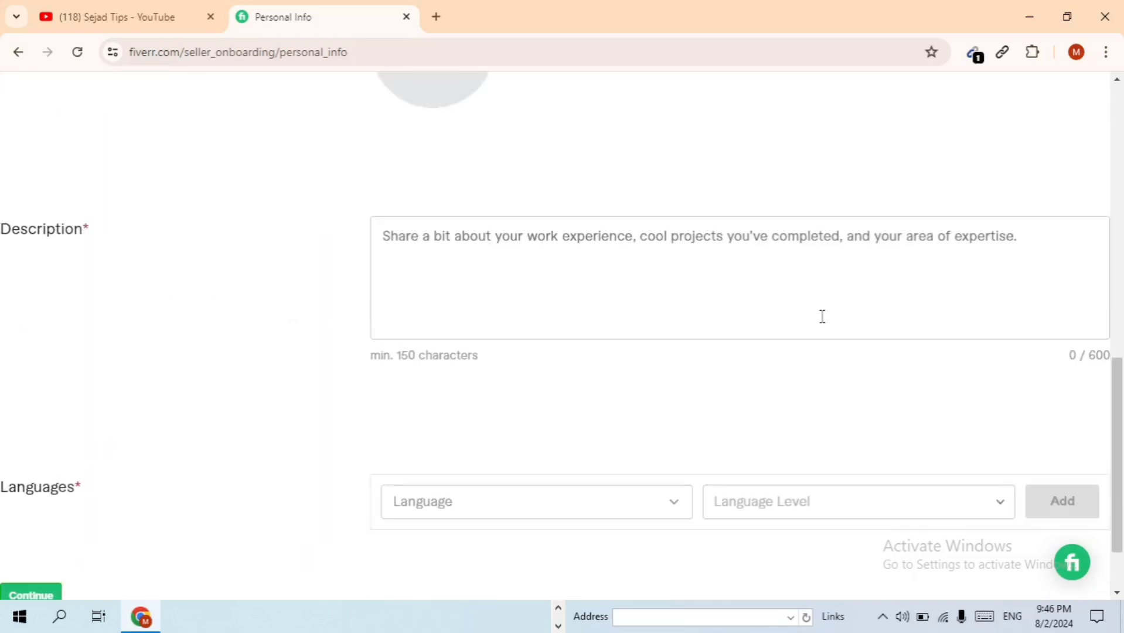